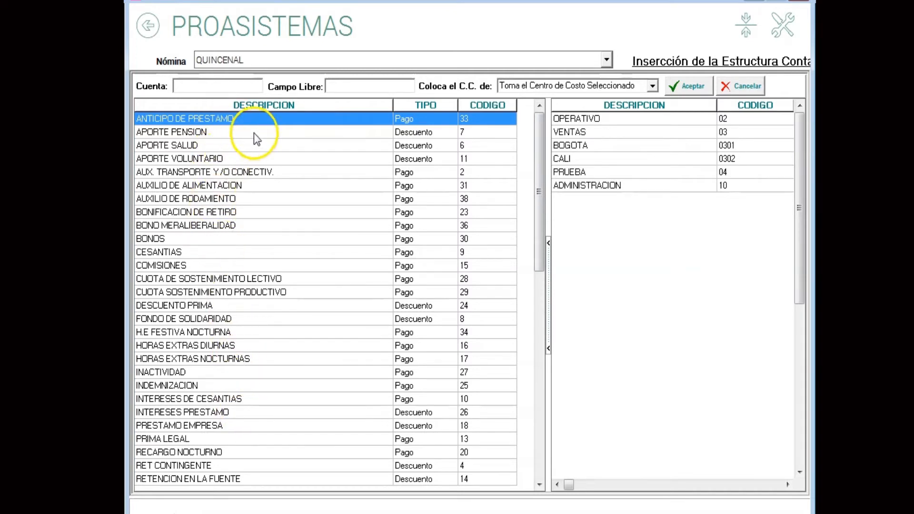
For the ANTICIPO DE PRESTAMO concept, set the ledger account to 136595.
left_click(209, 121)
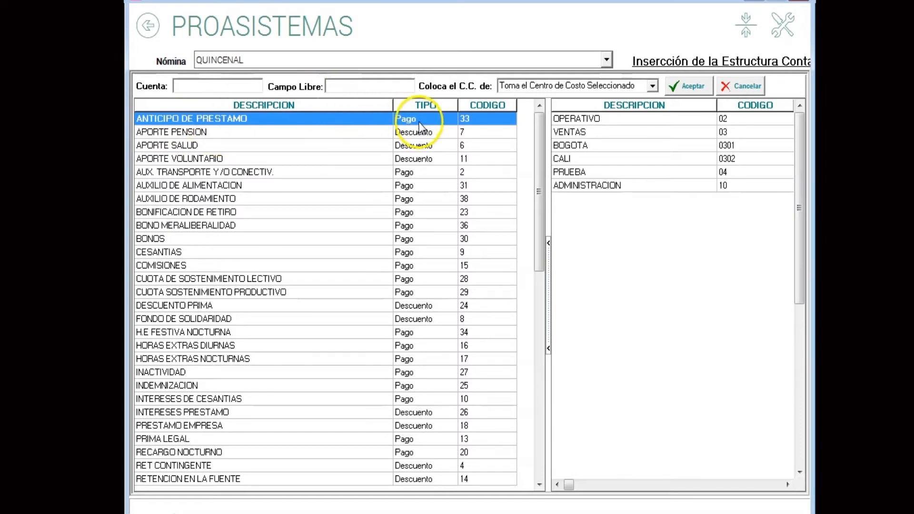
left_click(197, 85)
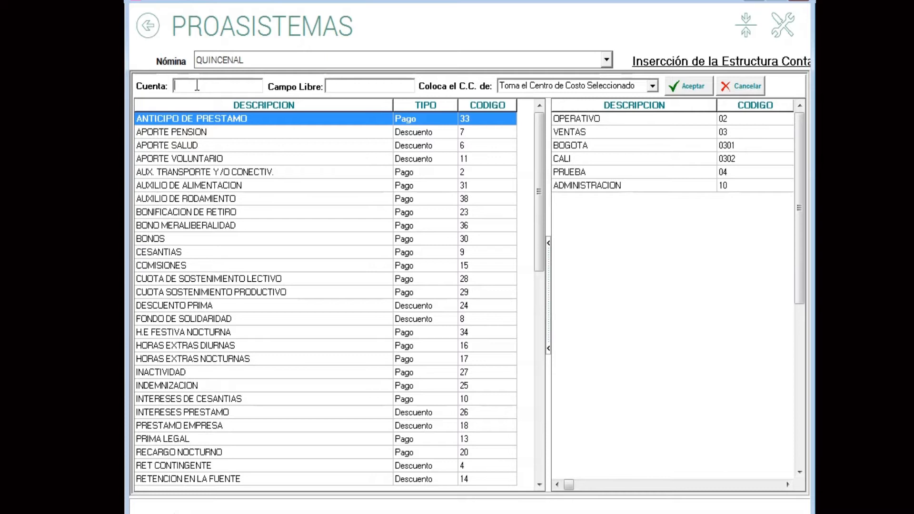
type("136595")
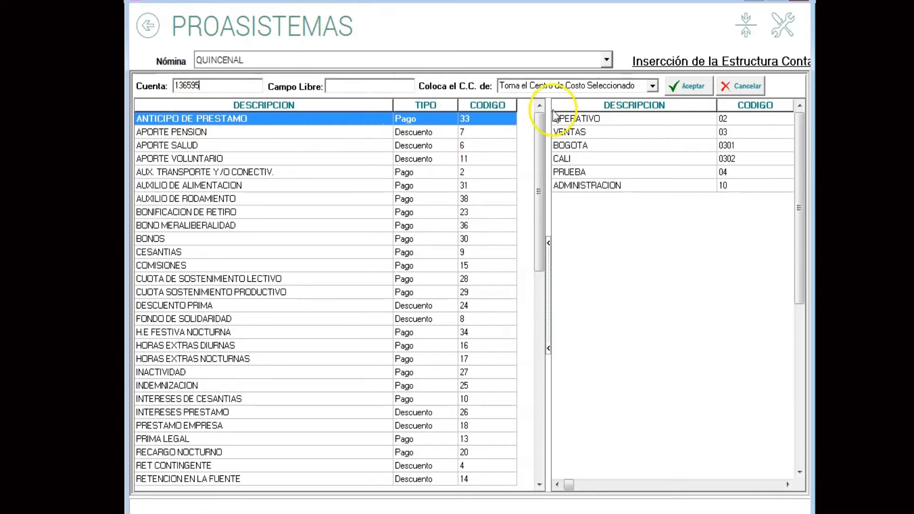
Try taking the cost centre from the selected VENTAS centre, and also from the employee's entry record (Ingreso).
left_click(652, 86)
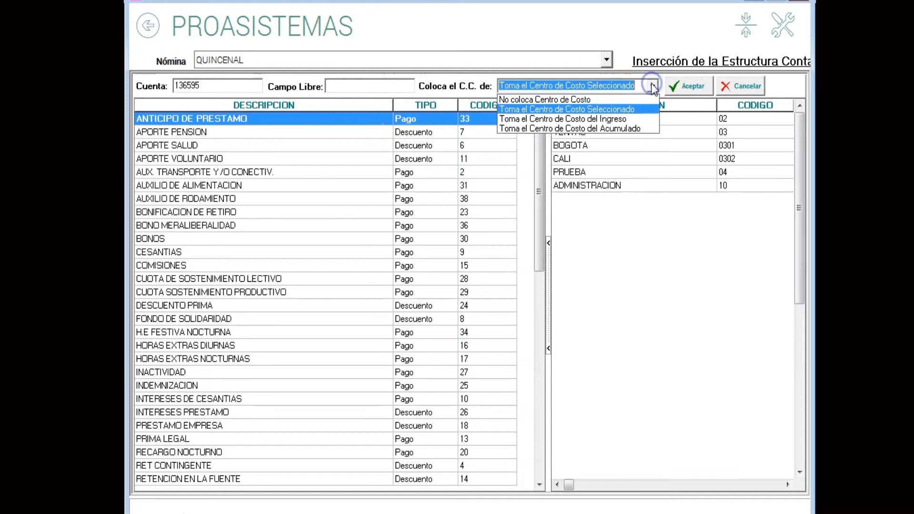
left_click(598, 109)
left_click(592, 136)
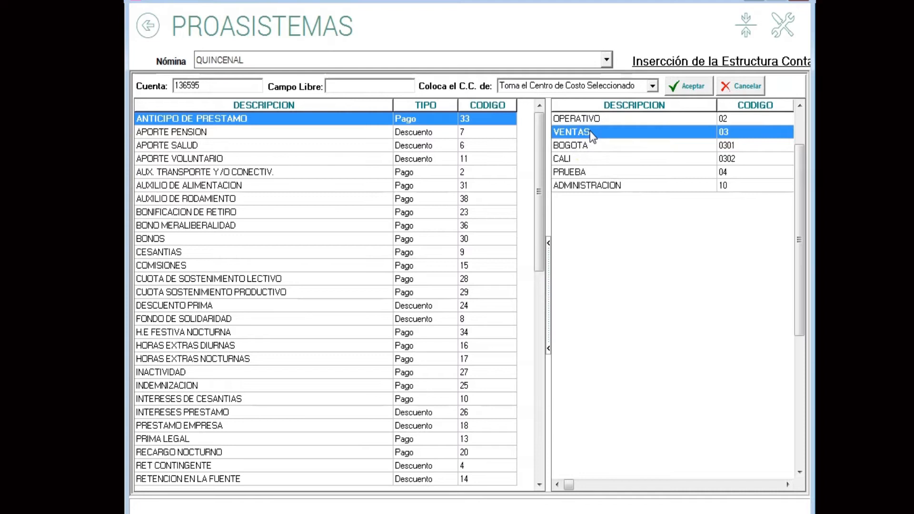
left_click(591, 133)
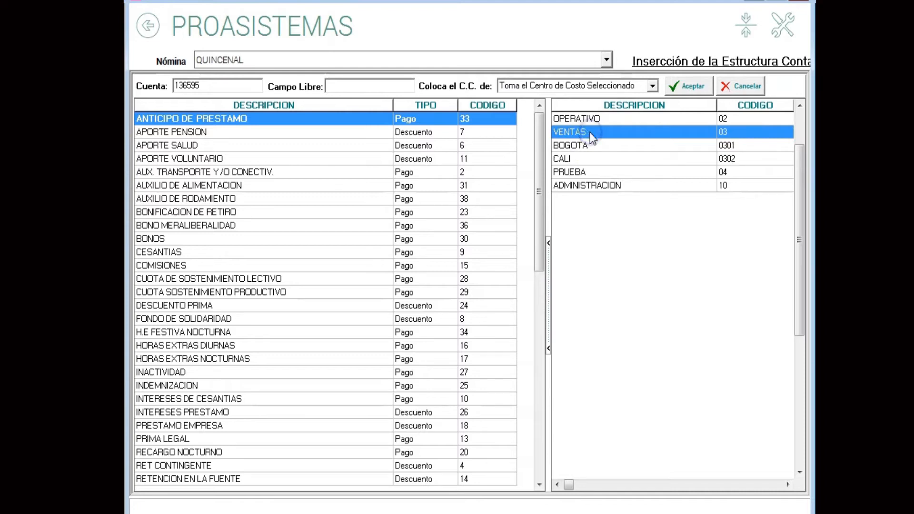
left_click(655, 87)
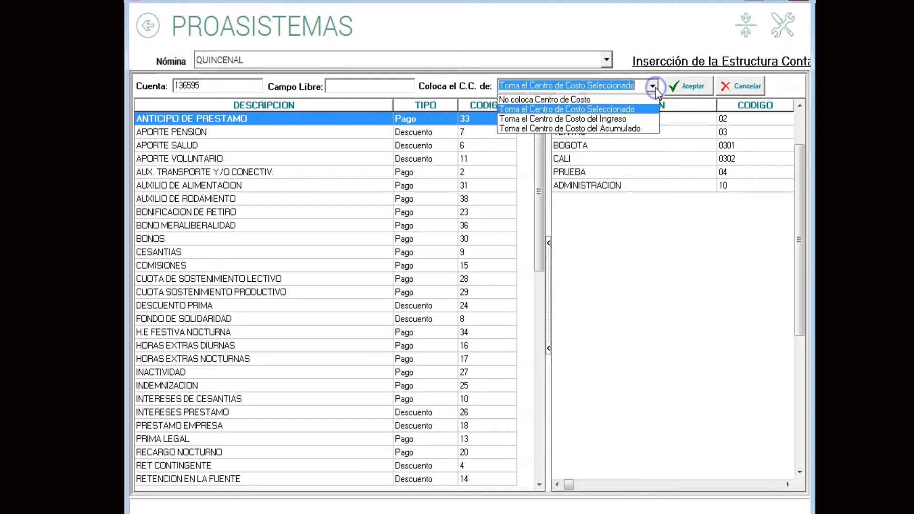
left_click(587, 119)
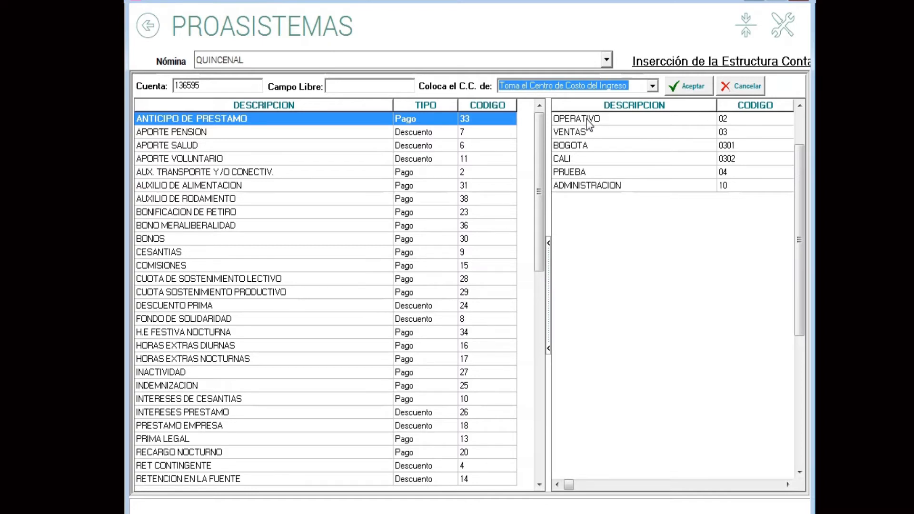
Set the cost centre source to Toma el Centro de Costo del Acumulado and accept the concept's accounting settings.
left_click(652, 86)
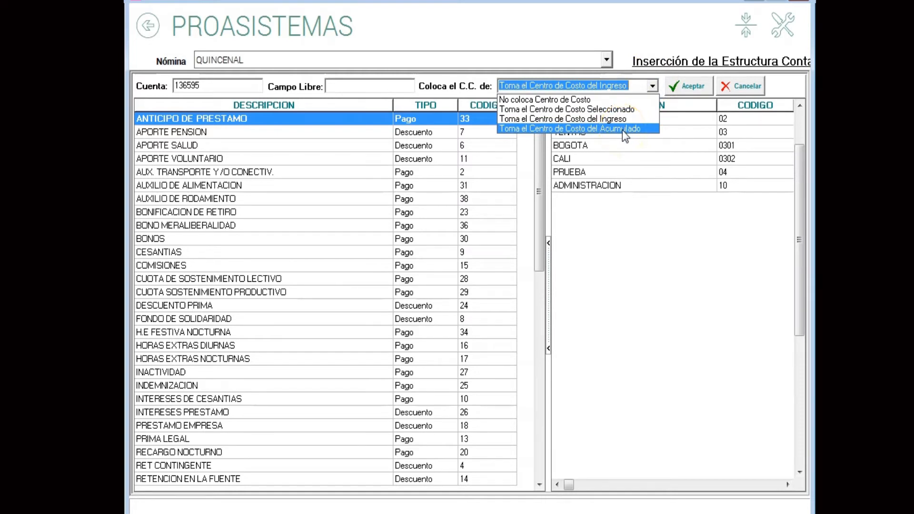
left_click(623, 131)
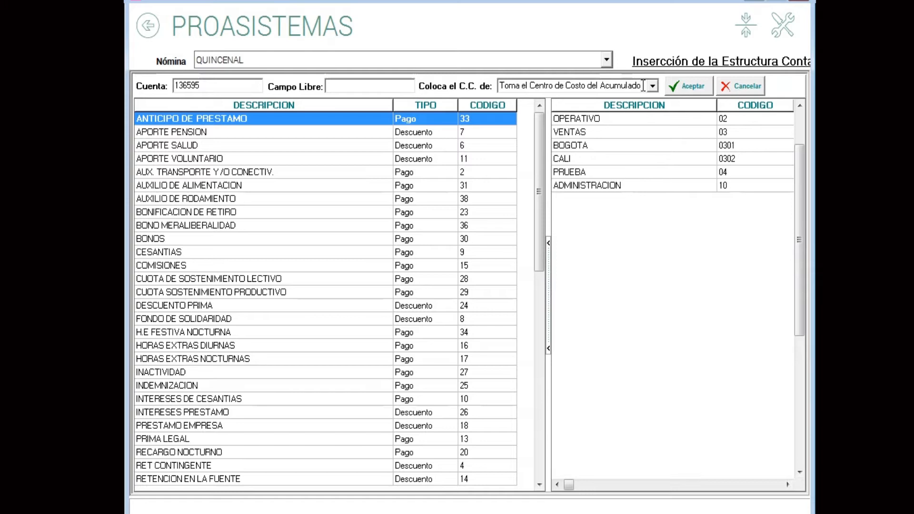
left_click(686, 89)
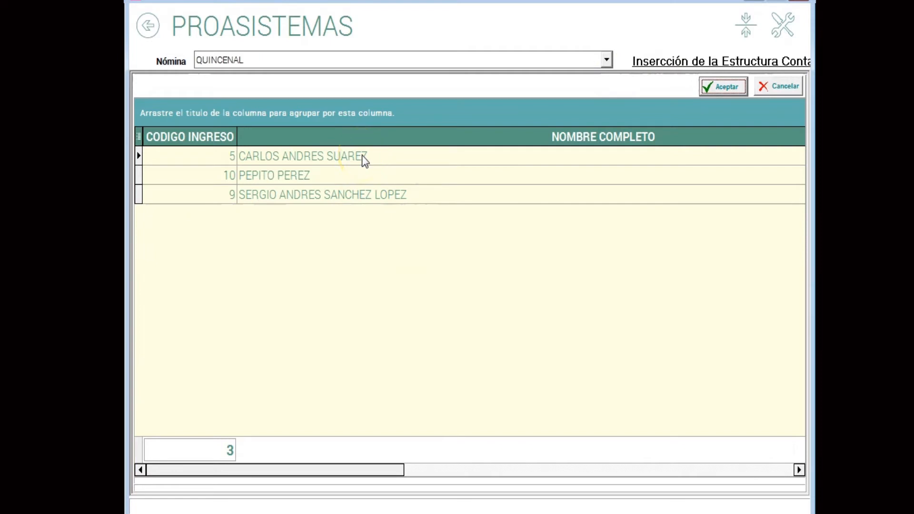
Include inactive employees in the employee selection list.
left_click(430, 270)
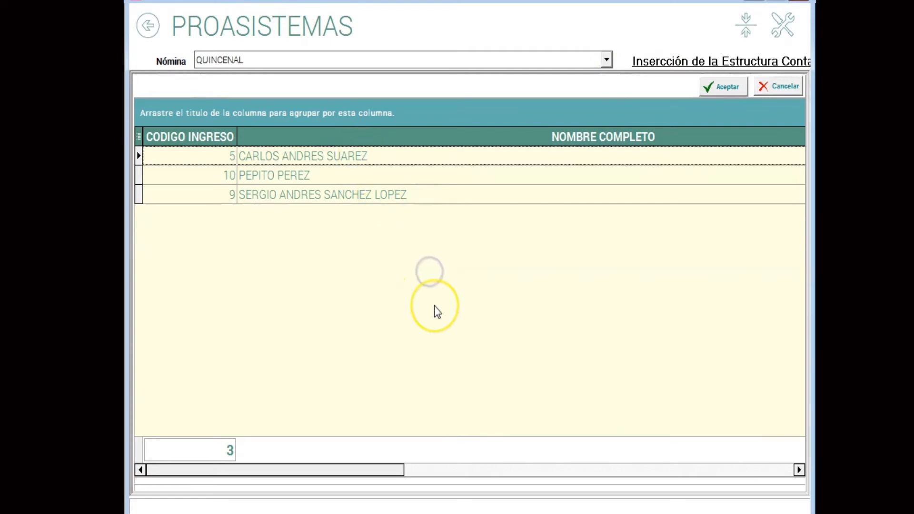
right_click(367, 228)
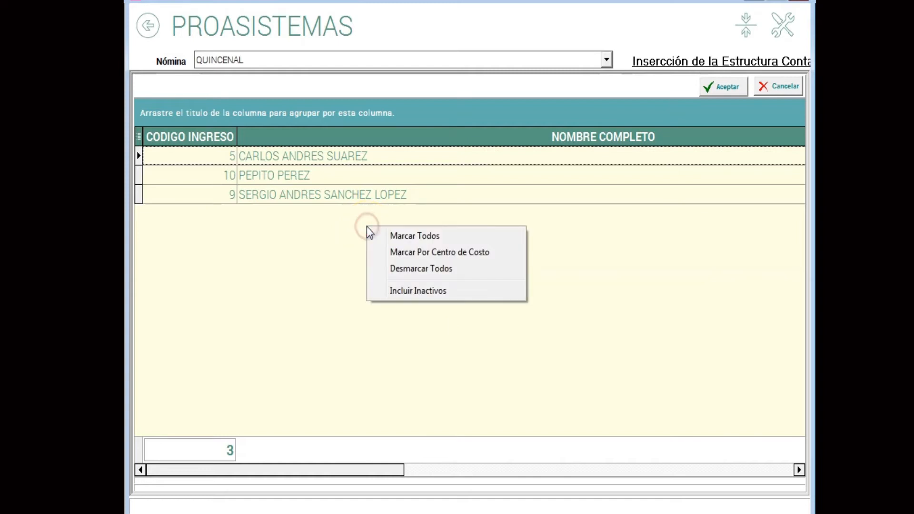
left_click(444, 292)
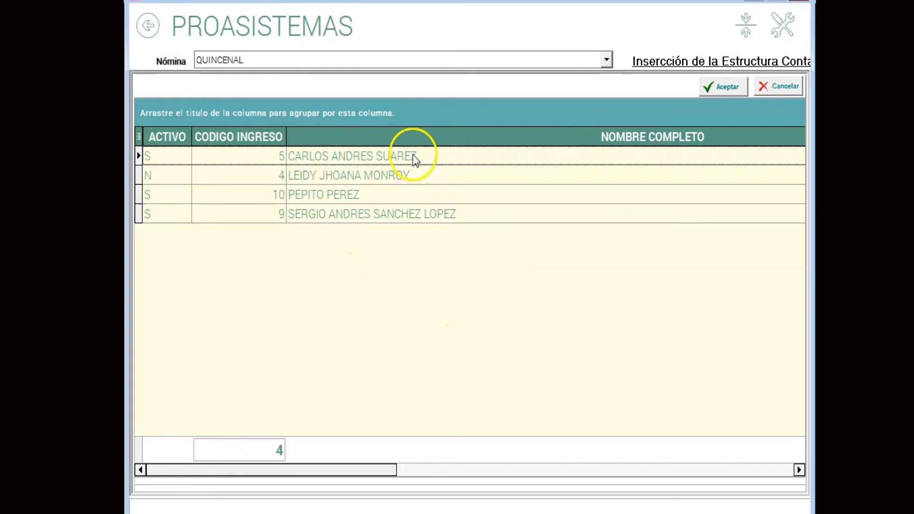
Examine the listed employees' cost centre, cost centre code, job and contract columns.
left_click(355, 174)
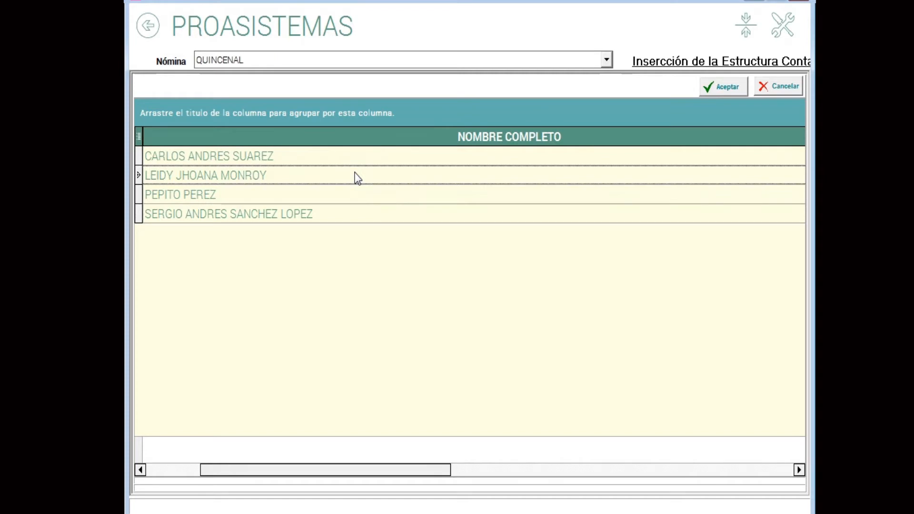
left_click(356, 176)
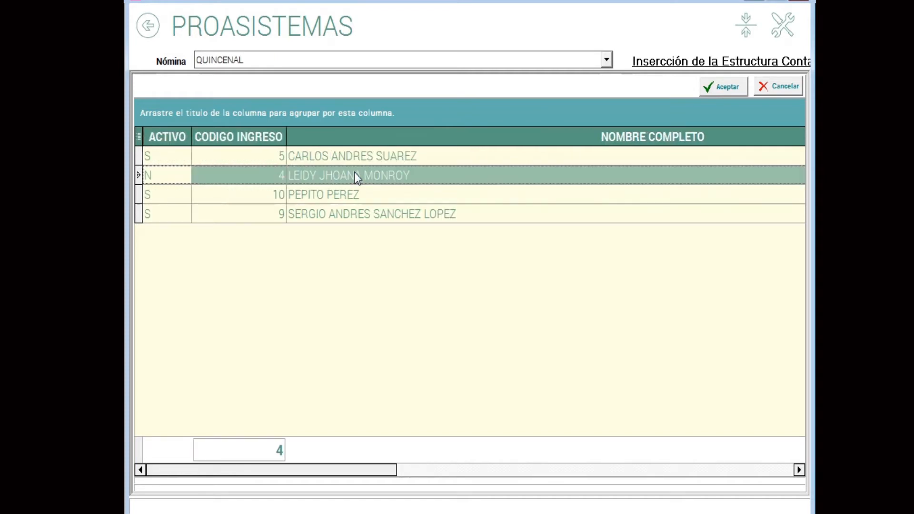
left_click(347, 158)
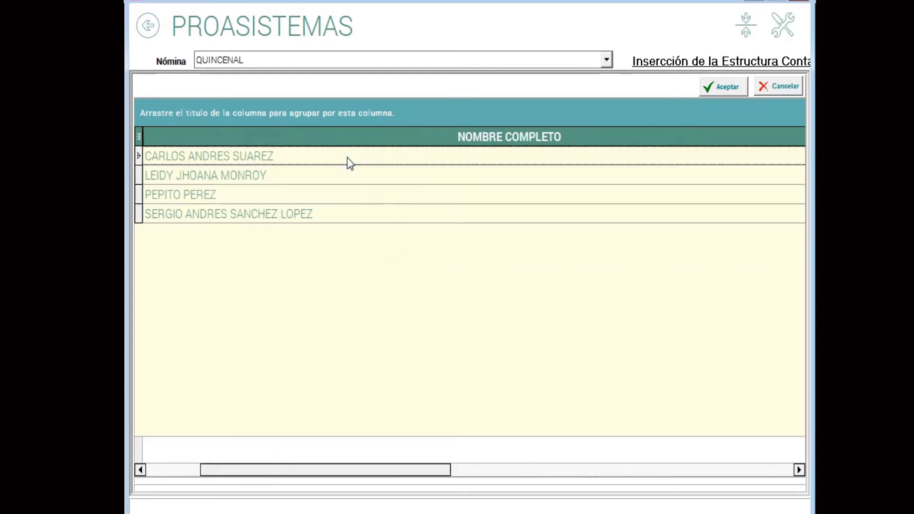
key("Right")
key("Right")
key("Right")
left_click_drag(302, 137, 225, 186)
key("Left")
key("Left")
key("Left")
key("Left")
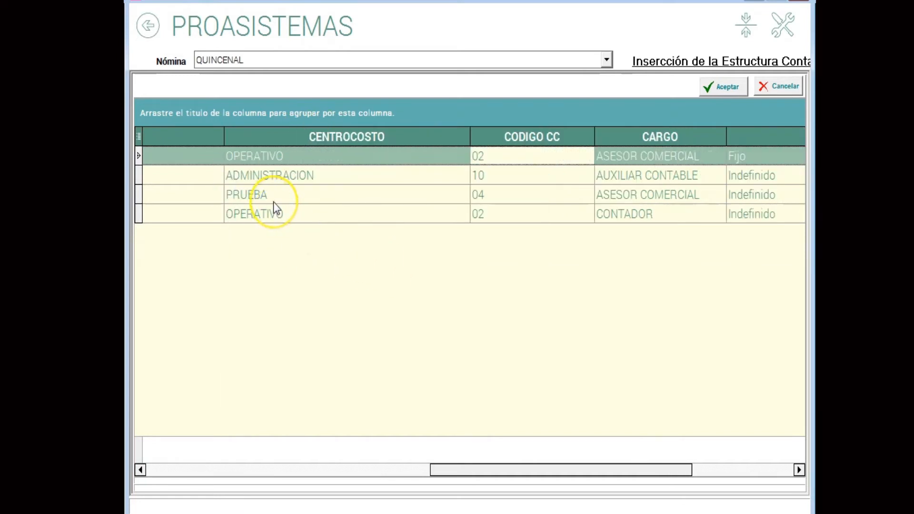
Mark all employees and insert the ANTICIPO DE PRESTAMO structure for them, replacing existing records with the new data.
left_click(274, 202)
right_click(274, 202)
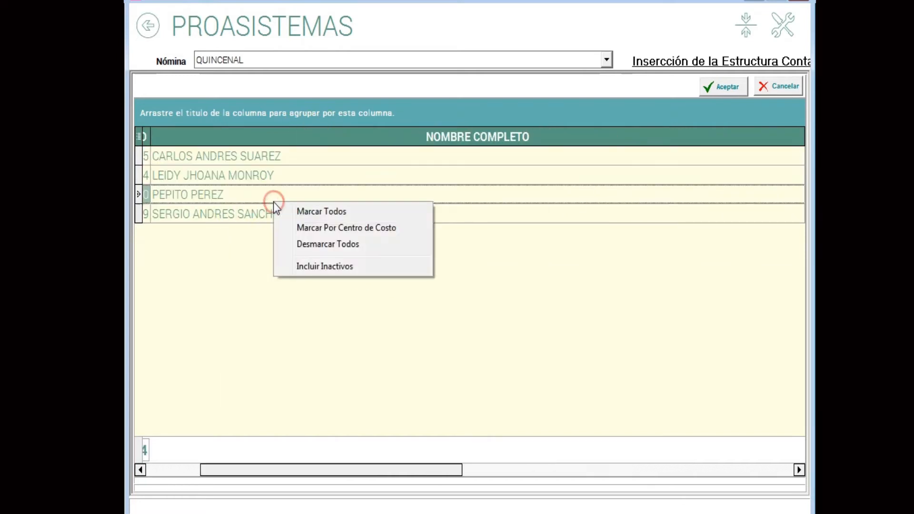
left_click(309, 210)
left_click(721, 89)
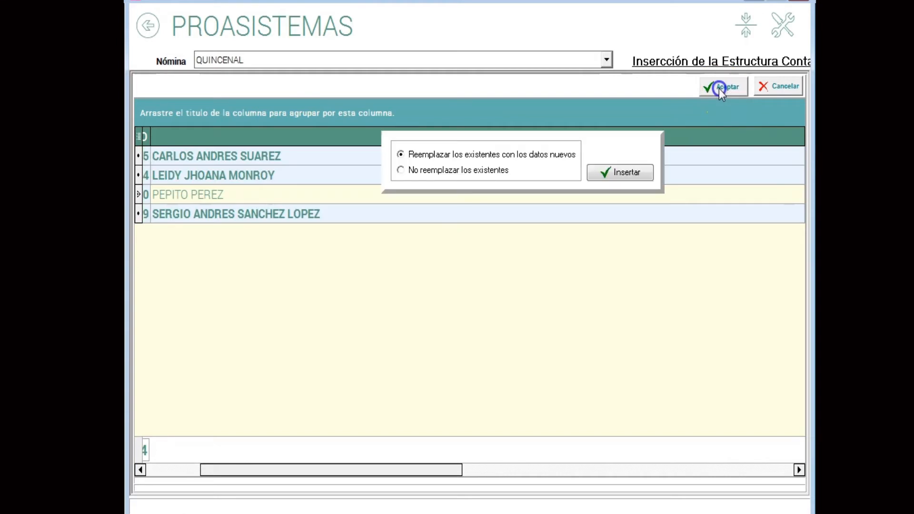
left_click(437, 158)
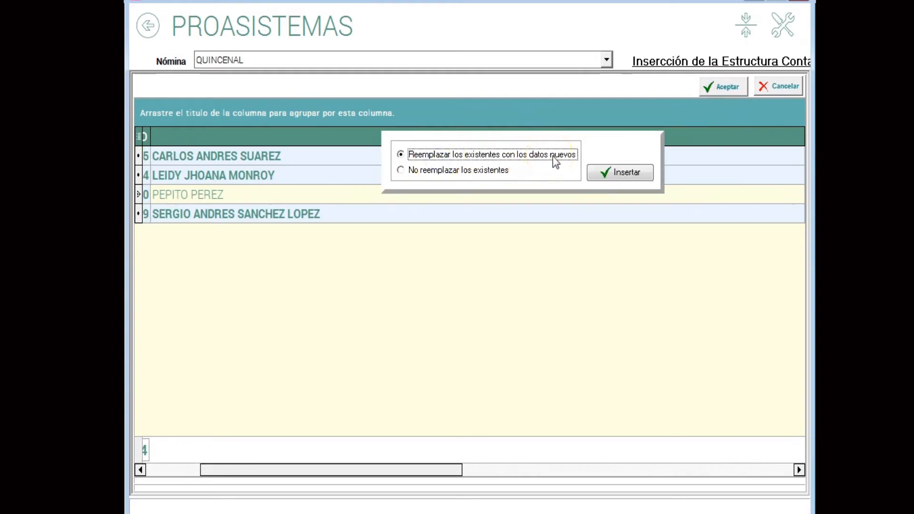
left_click(616, 173)
left_click(469, 295)
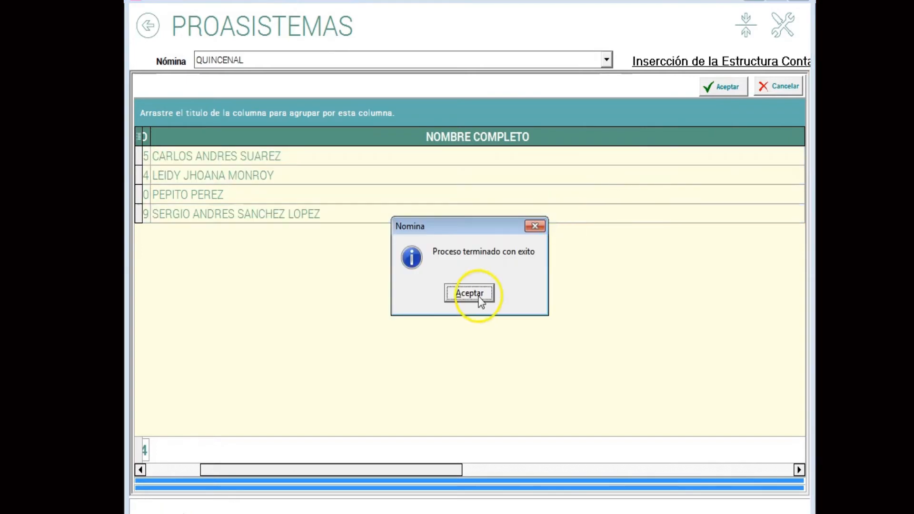
Create another accounting structure entry and select the concepts APORTE PENSION and FONDO DE SOLIDARIDAD.
right_click(350, 215)
left_click(404, 224)
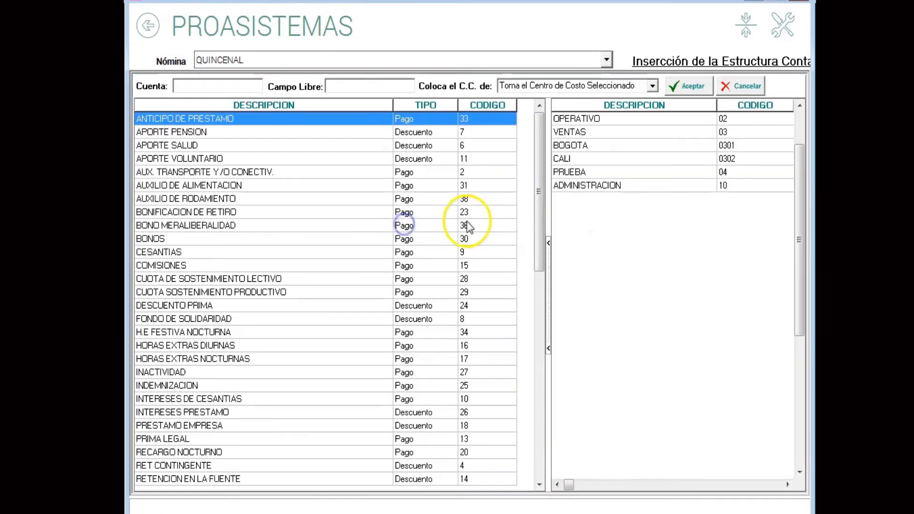
left_click(206, 134)
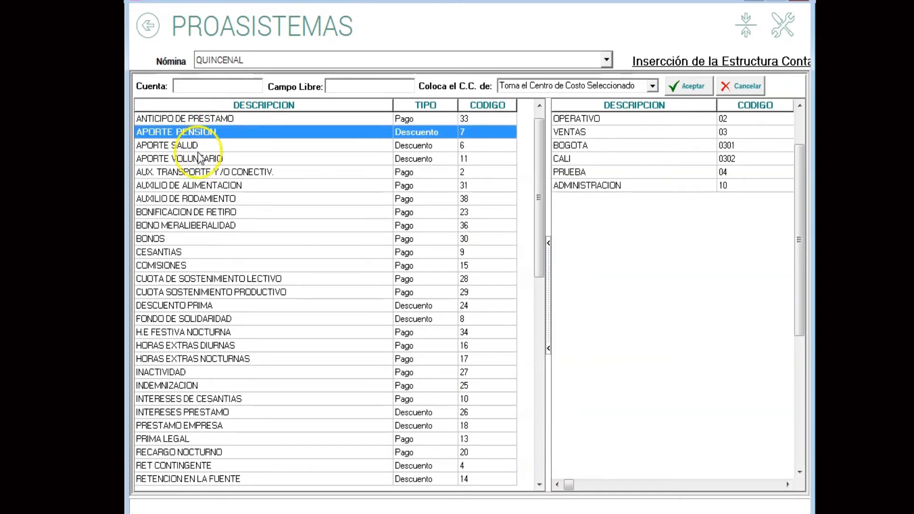
left_click(205, 320)
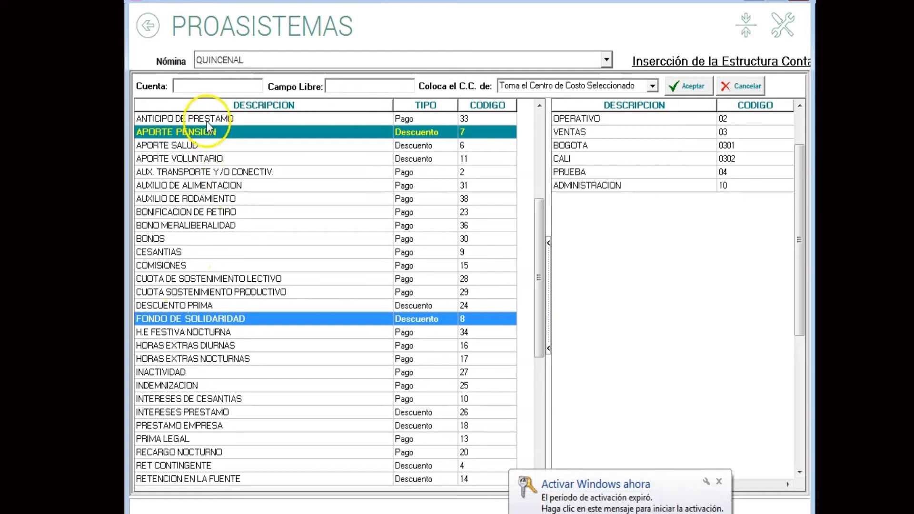
Set the ledger account to 238030 with Toma el Centro de Costo del Acumulado and accept the settings.
left_click(202, 86)
type("238030")
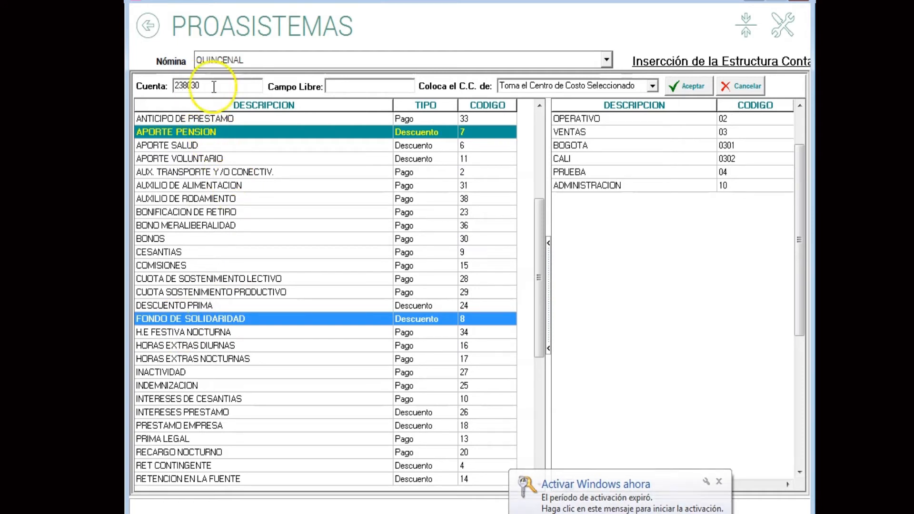
left_click(652, 87)
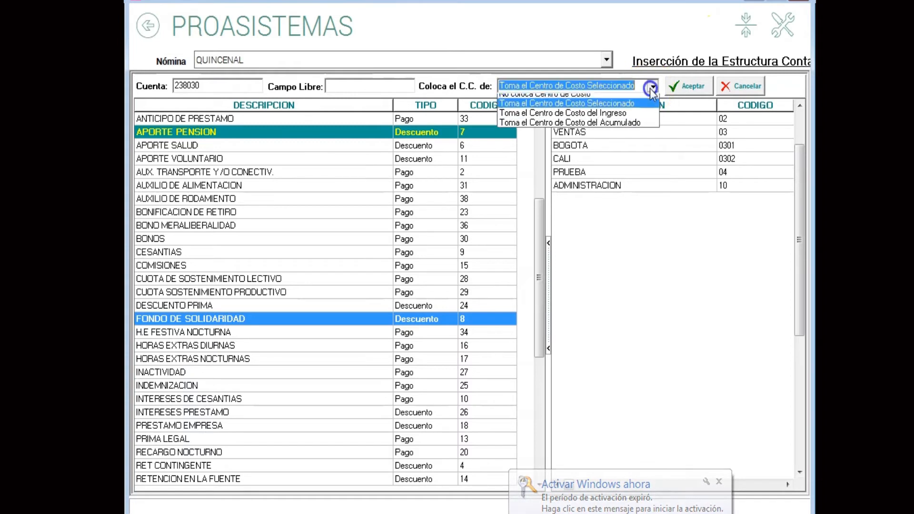
left_click(615, 122)
left_click(679, 82)
Mark all employees and insert the pension and solidarity fund structure, replacing existing records with the new data.
right_click(406, 188)
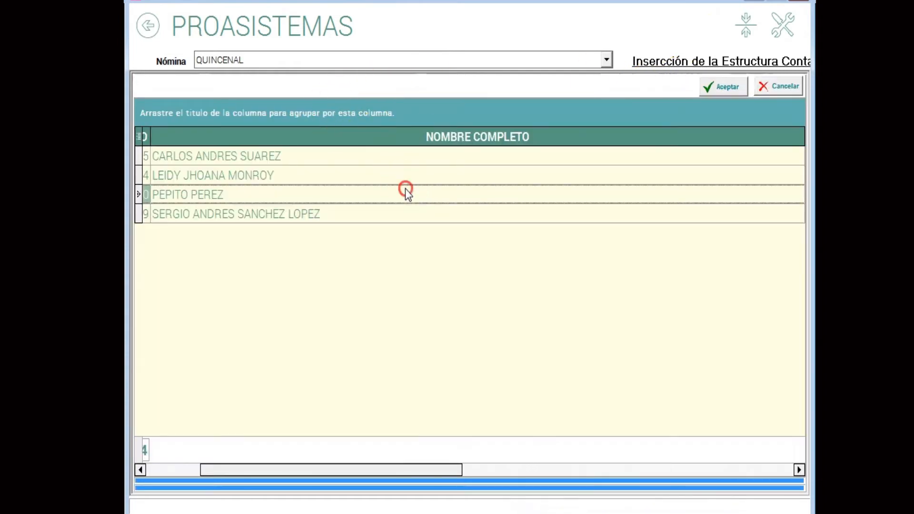
left_click(448, 199)
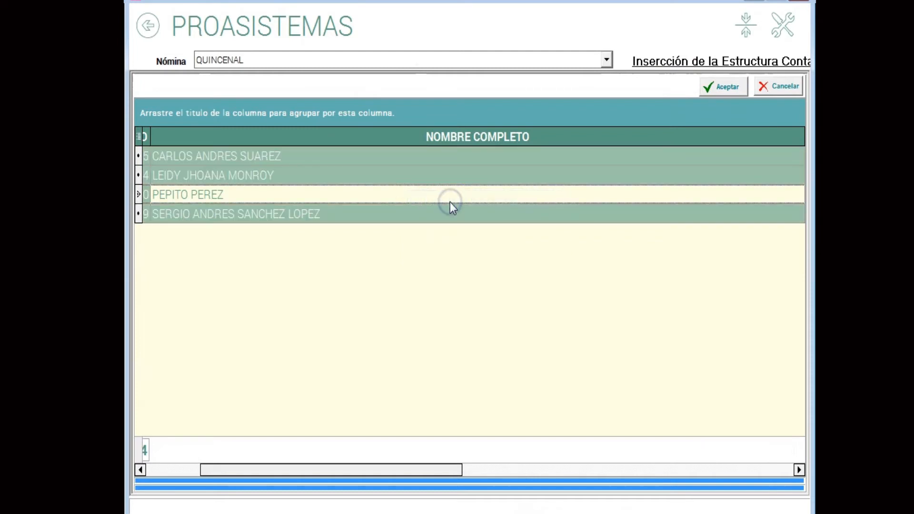
left_click(709, 87)
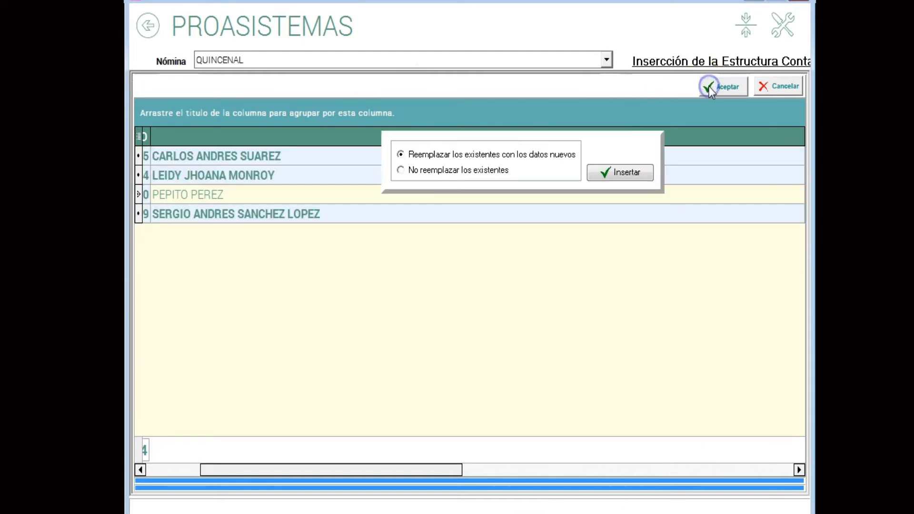
left_click(460, 156)
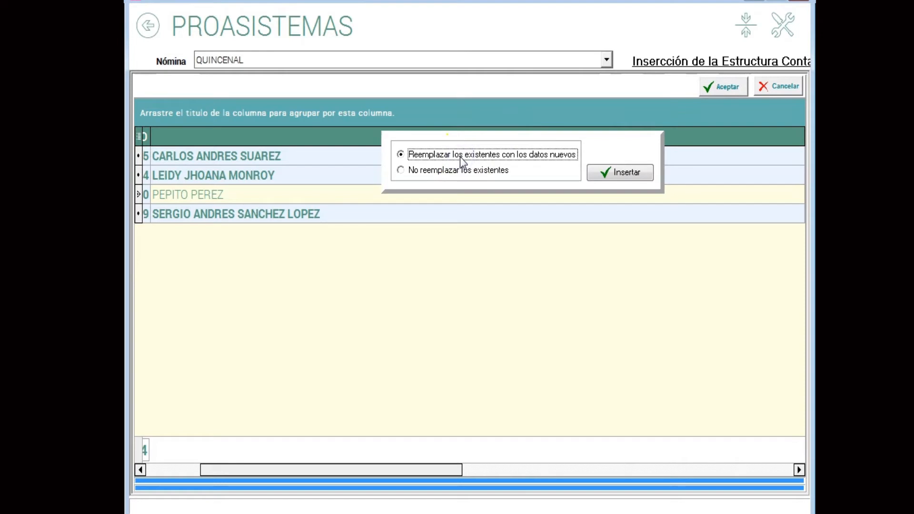
left_click(607, 173)
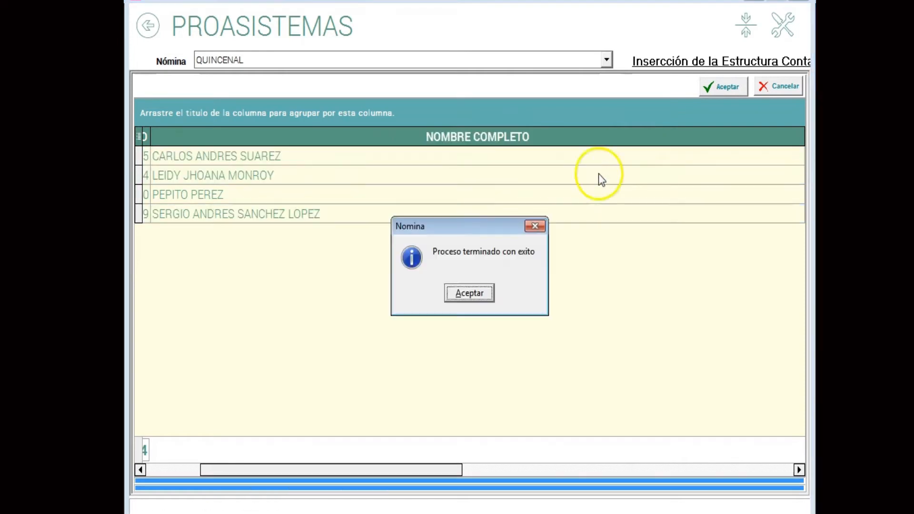
left_click(470, 292)
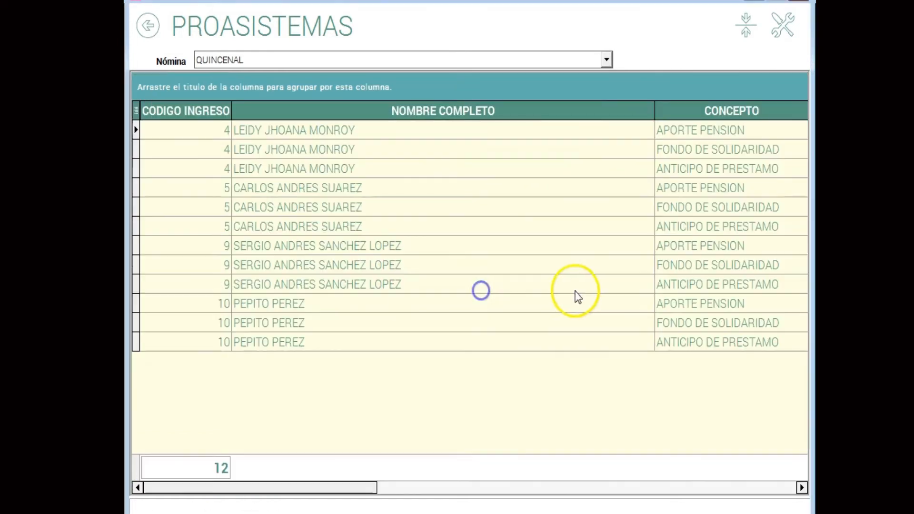
Narrow the NOMBRE COMPLETO column so the account and cost centre columns fit in the structure grid.
left_click(402, 169)
left_click_drag(647, 109, 411, 143)
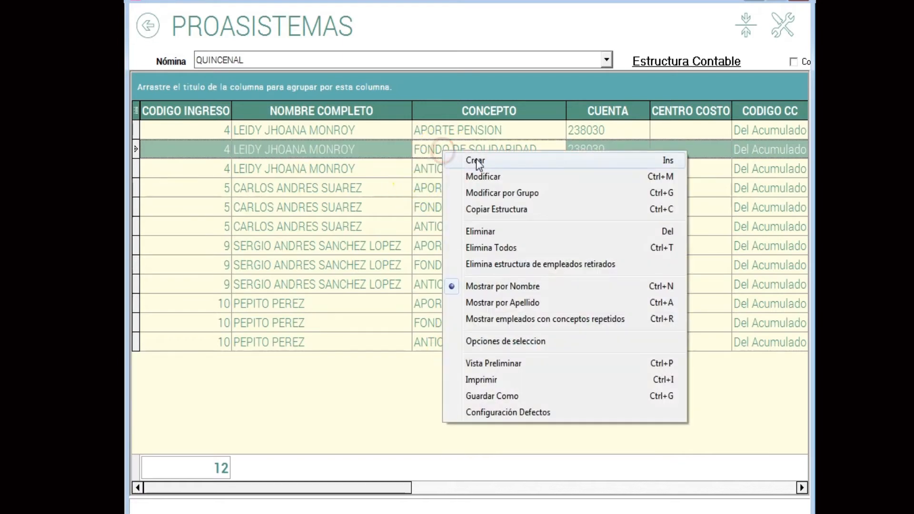
Create an accounting structure entry for the concept SUELDO with account 510506 and Toma el Centro de Costo del Acumulado, and accept it.
left_click(476, 159)
left_click(268, 395)
key("End")
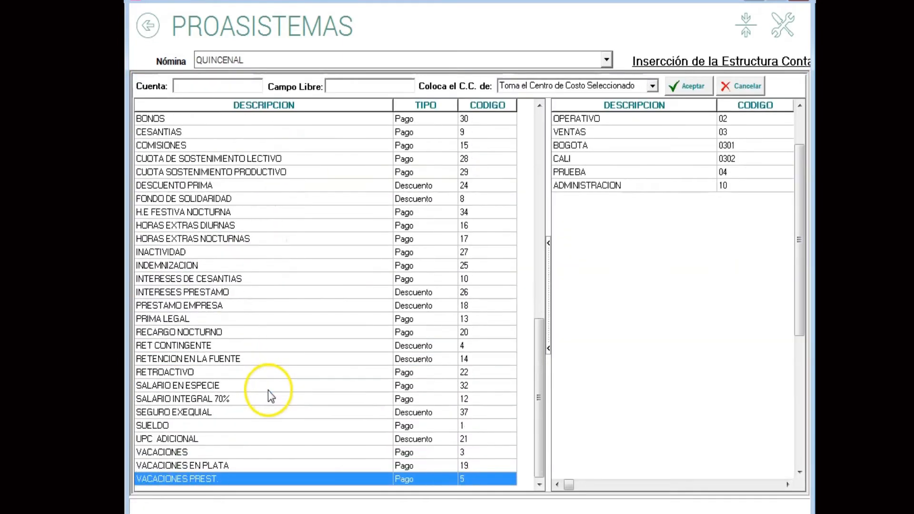
left_click(188, 424)
left_click(195, 83)
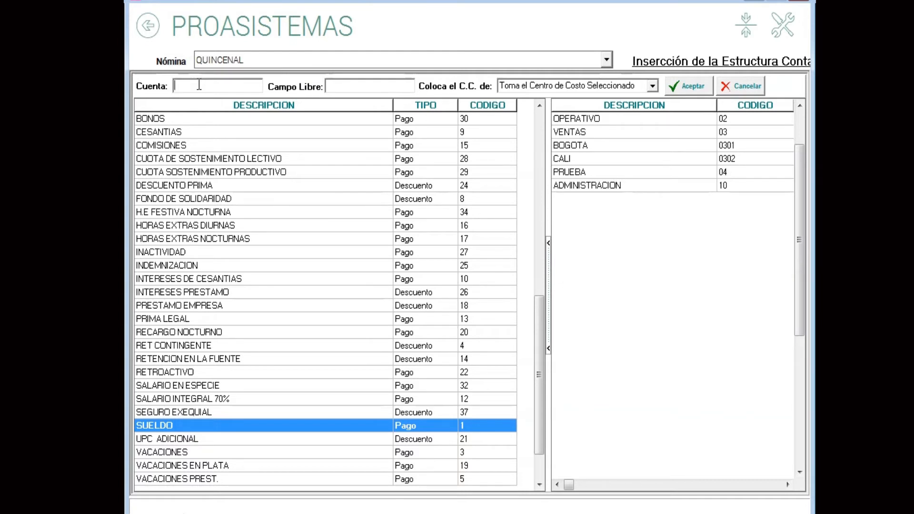
type("510506")
left_click(652, 86)
left_click(624, 126)
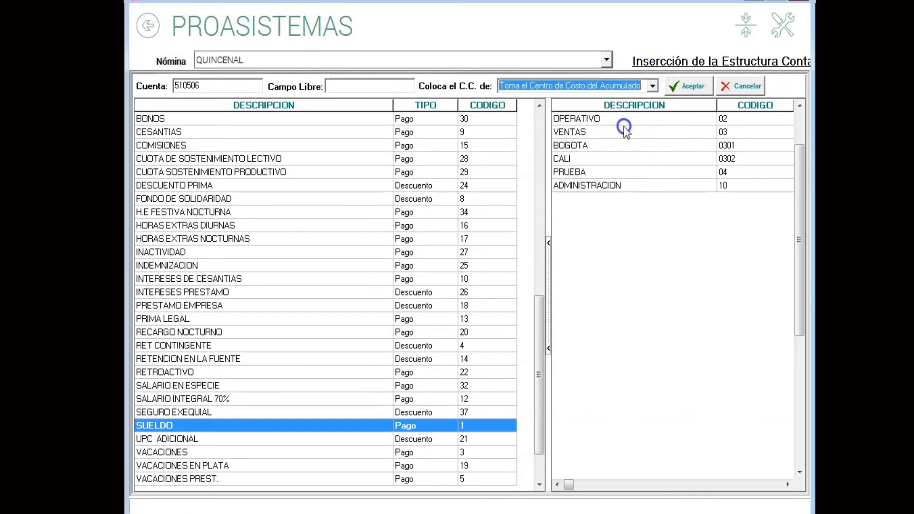
left_click(692, 87)
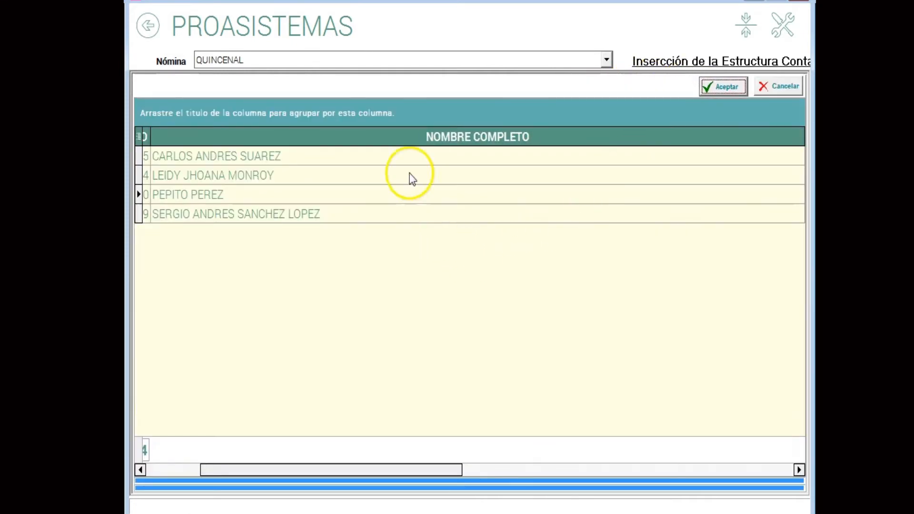
Narrow the NOMBRE COMPLETO column in the employee selection grid so it fits beside the CENTROCOSTO column.
left_click(392, 202)
key("Right")
key("Right")
key("Right")
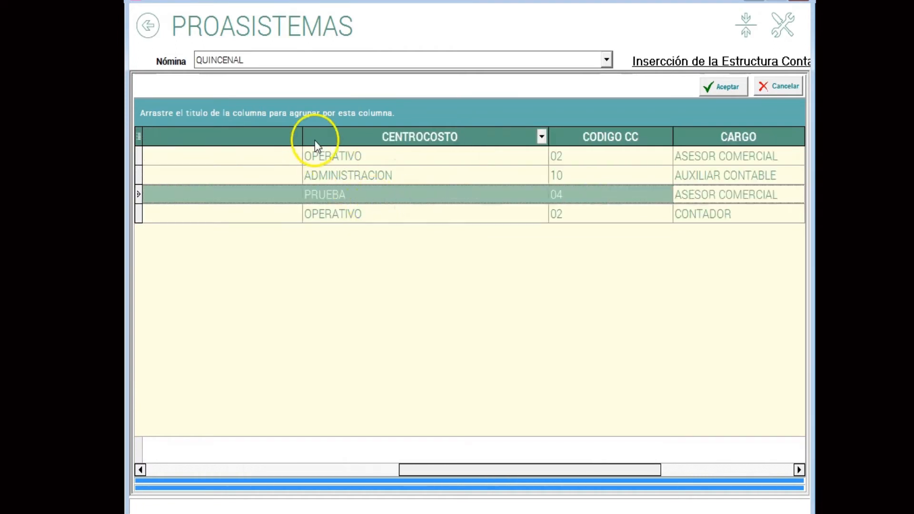
left_click_drag(303, 131, 166, 159)
key("Left")
key("Left")
key("Left")
key("Left")
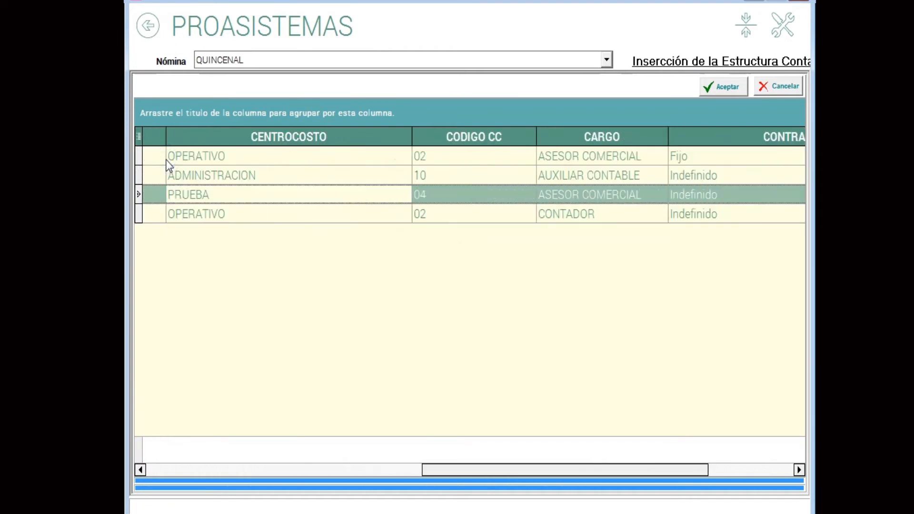
left_click_drag(756, 136, 428, 193)
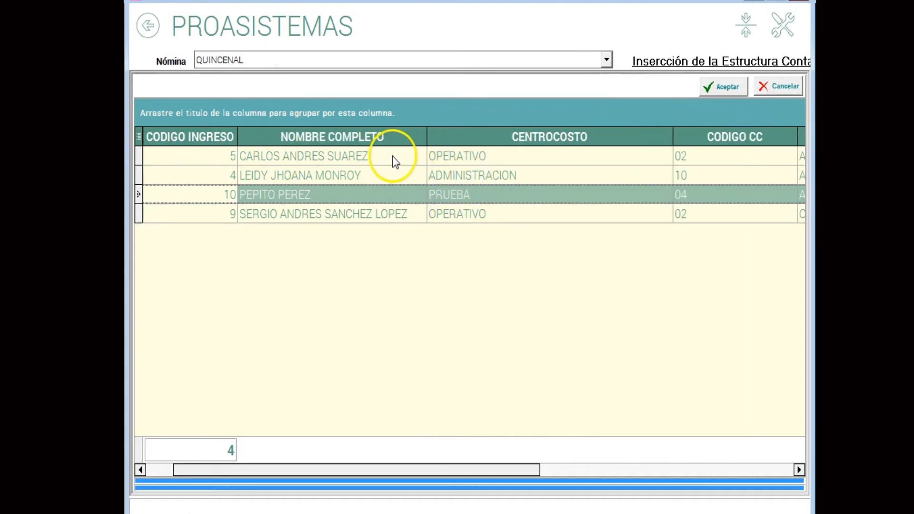
Filter the employee list by cost centre to show only ADMINISTRACION.
left_click(463, 176)
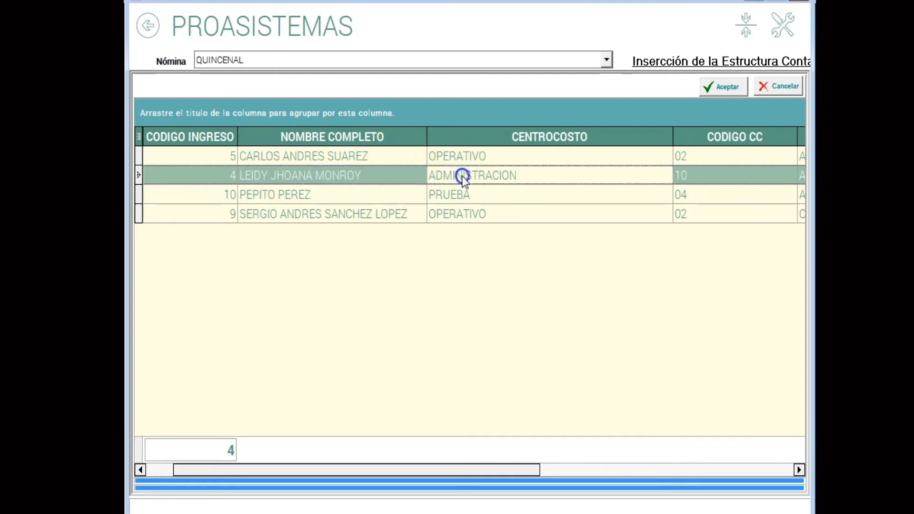
left_click(454, 156)
left_click(460, 214)
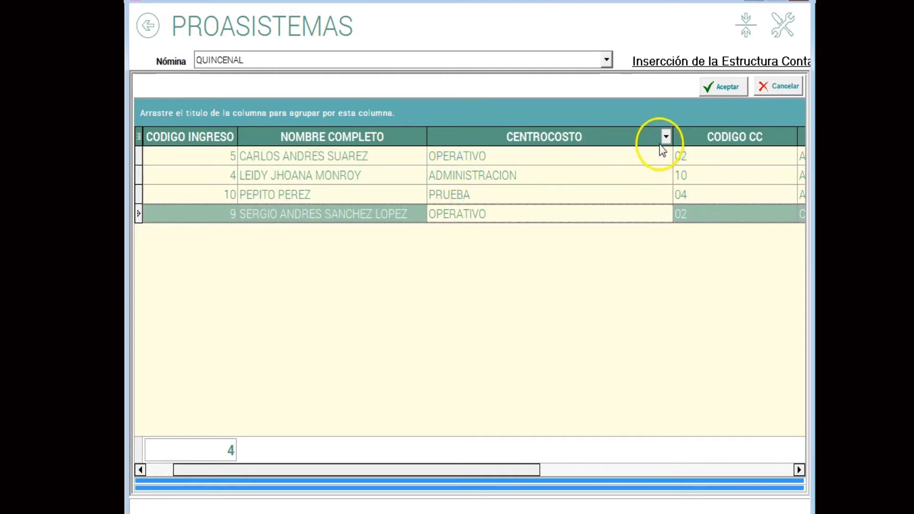
left_click(667, 138)
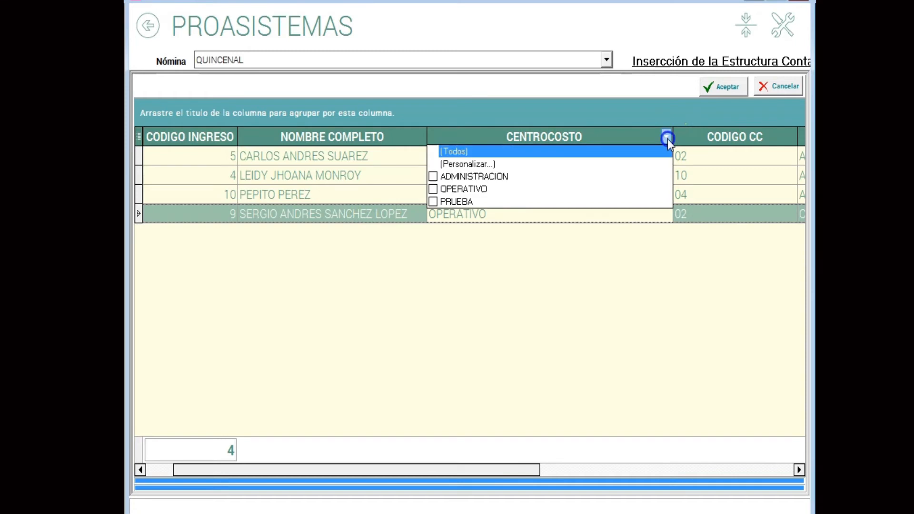
left_click(456, 177)
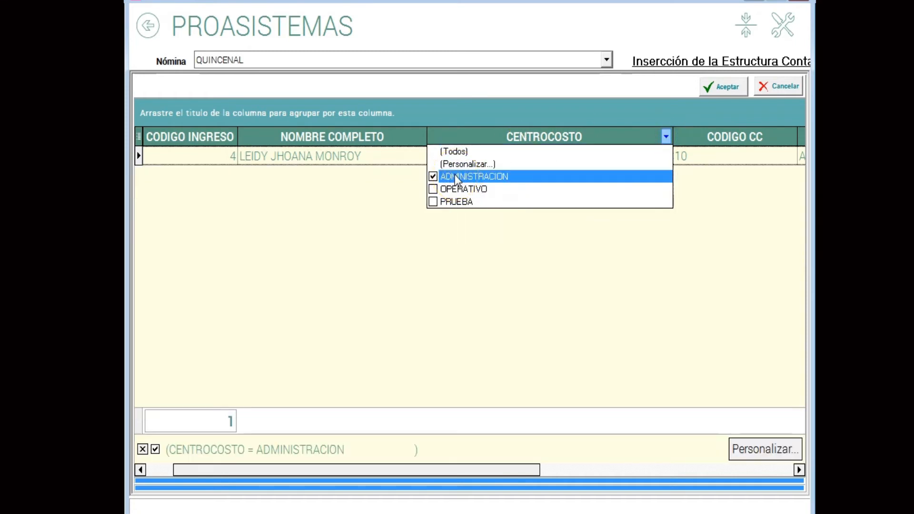
Mark all filtered ADMINISTRACION employees and insert the SUELDO structure, replacing existing records with the new data.
left_click(305, 161)
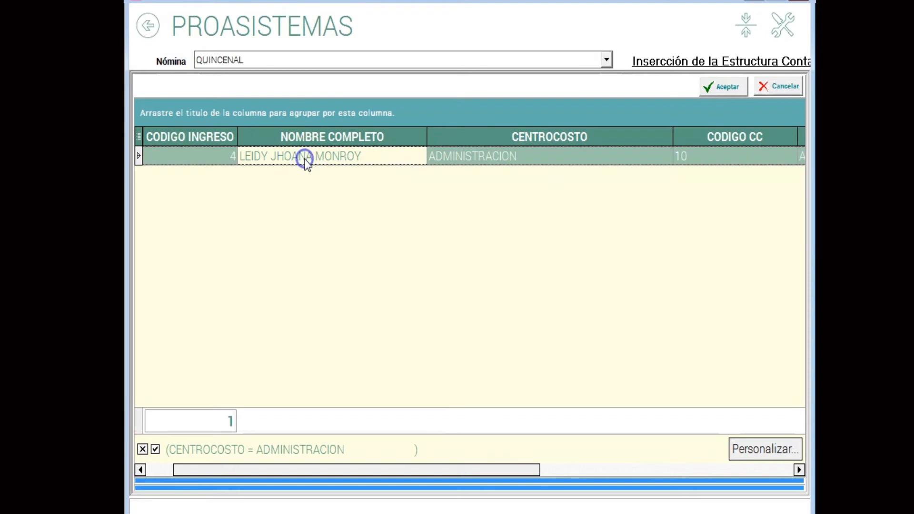
right_click(339, 175)
left_click(367, 184)
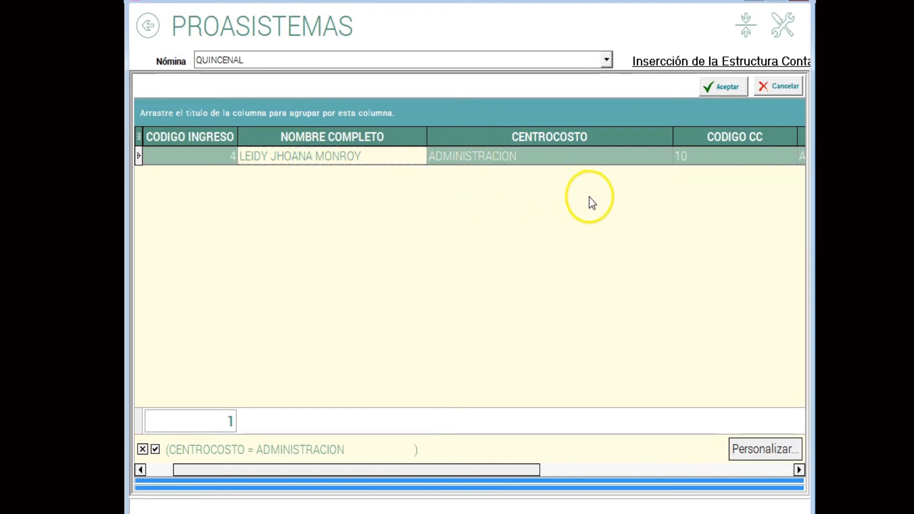
left_click(727, 87)
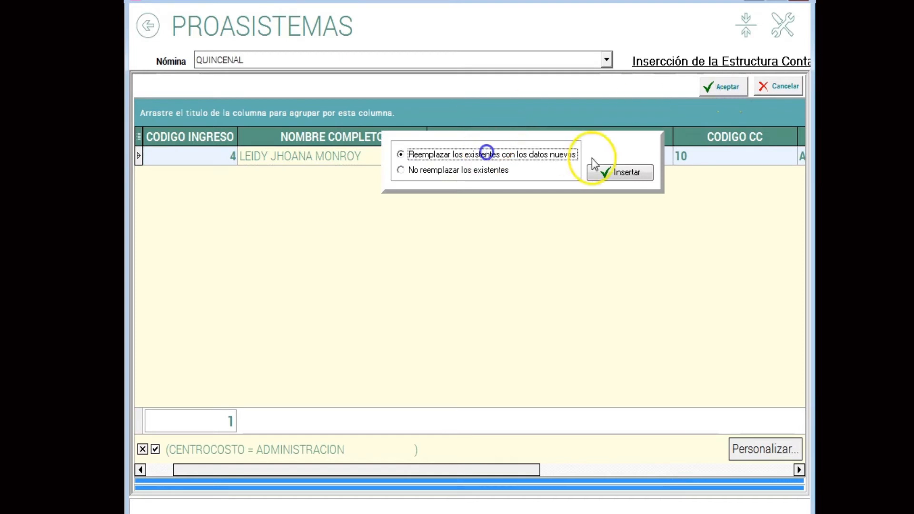
left_click(619, 172)
left_click(487, 293)
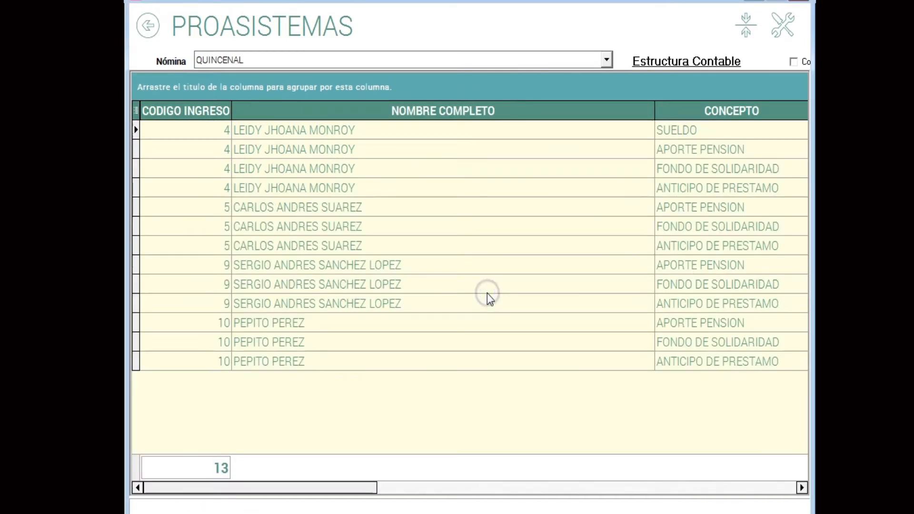
Narrow the NOMBRE COMPLETO column in the structure grid and check the account assigned to the SUELDO row.
left_click(704, 132)
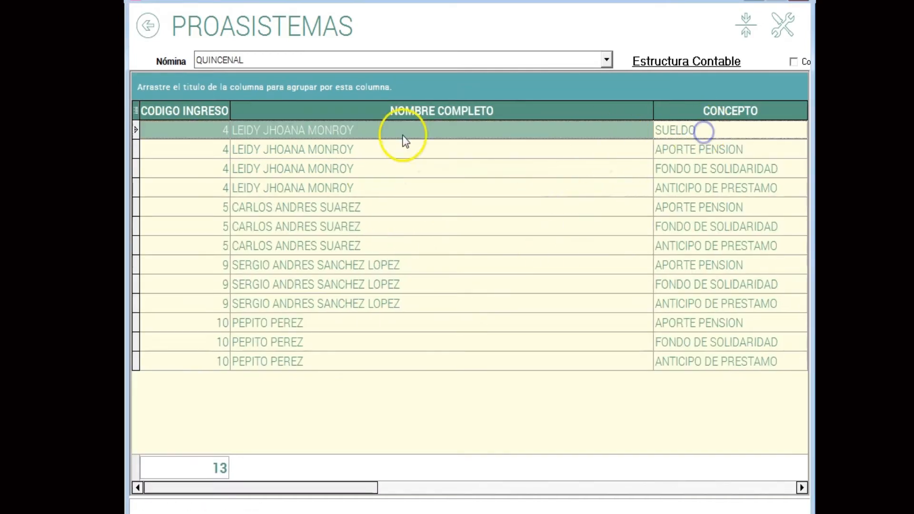
left_click(304, 137)
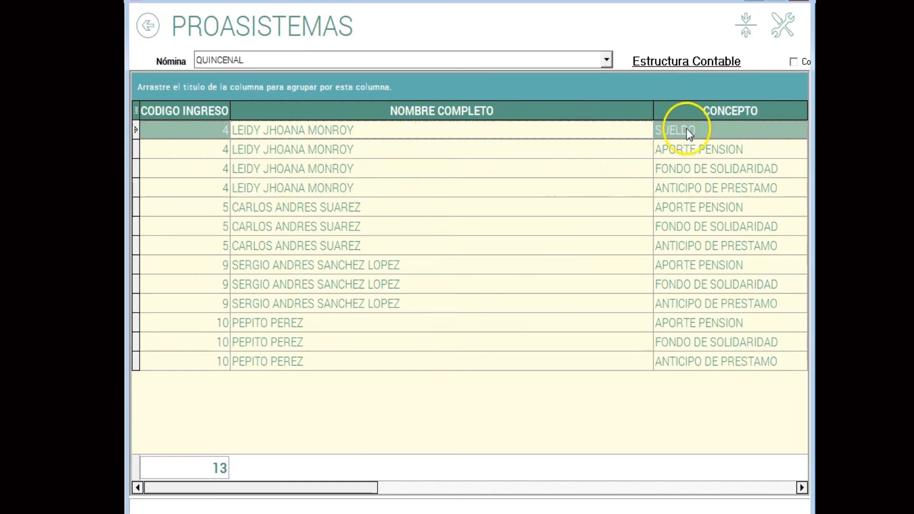
left_click_drag(654, 110, 447, 202)
left_click(618, 133)
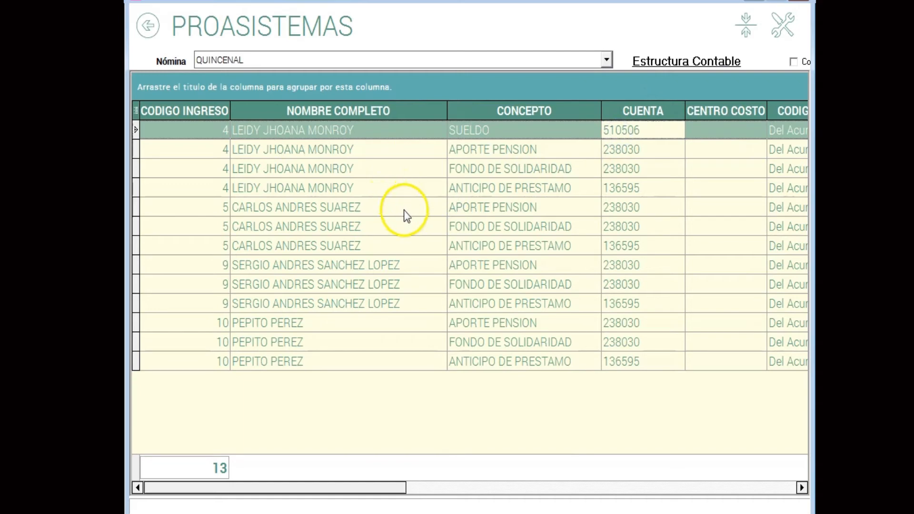
Create another SUELDO structure entry with account 720506 and Toma el Centro de Costo del Acumulado, and accept it.
right_click(383, 182)
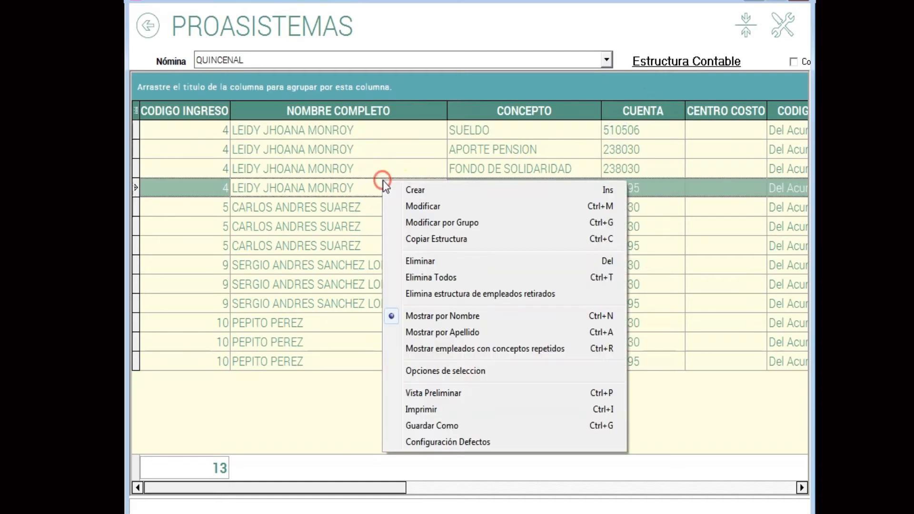
left_click(442, 189)
left_click(187, 427)
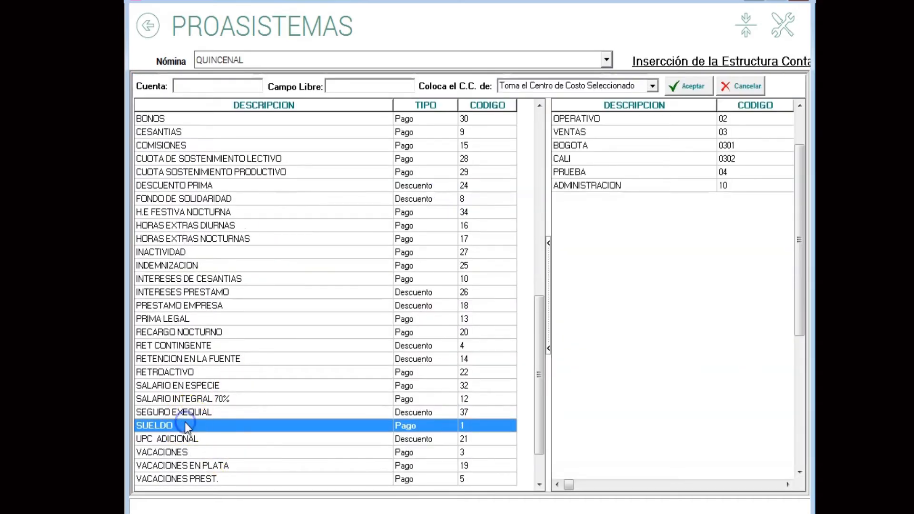
left_click(203, 86)
type("720508")
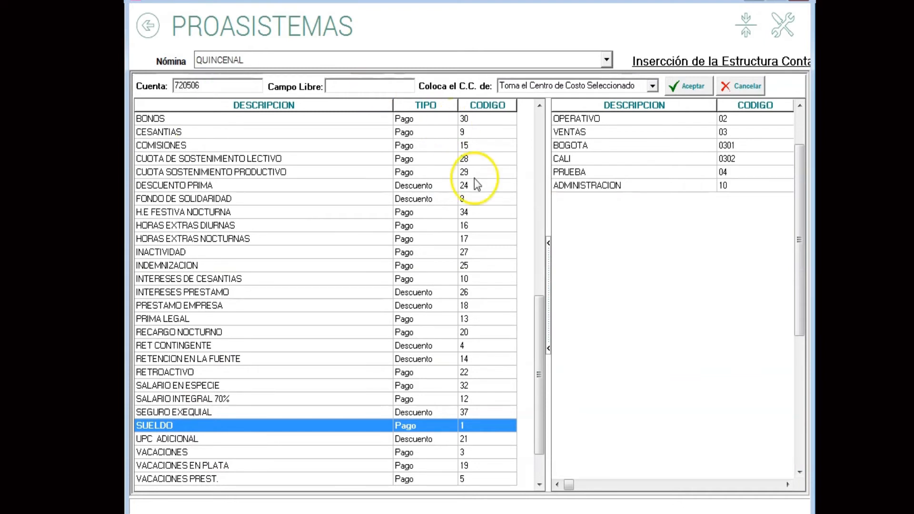
left_click(652, 85)
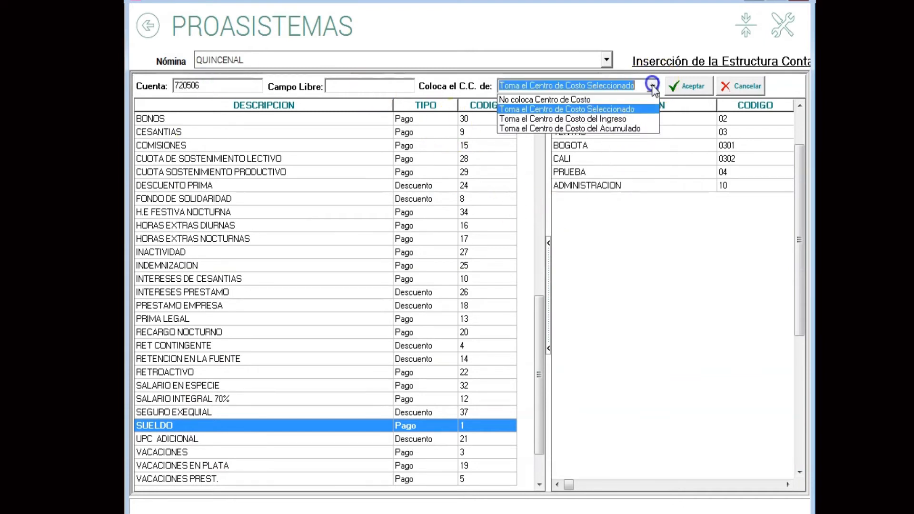
left_click(649, 128)
left_click(690, 87)
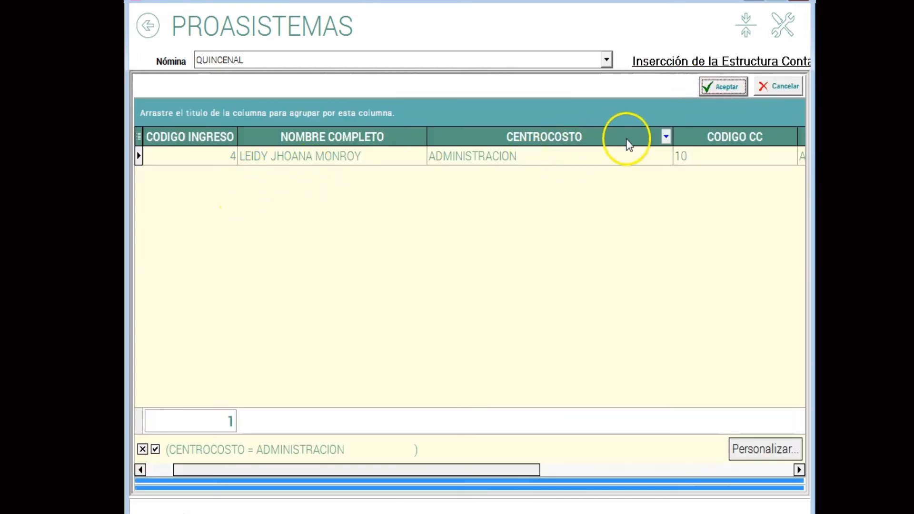
Switch the employee cost centre filter from ADMINISTRACION to OPERATIVO.
left_click(665, 137)
left_click(458, 179)
left_click(455, 190)
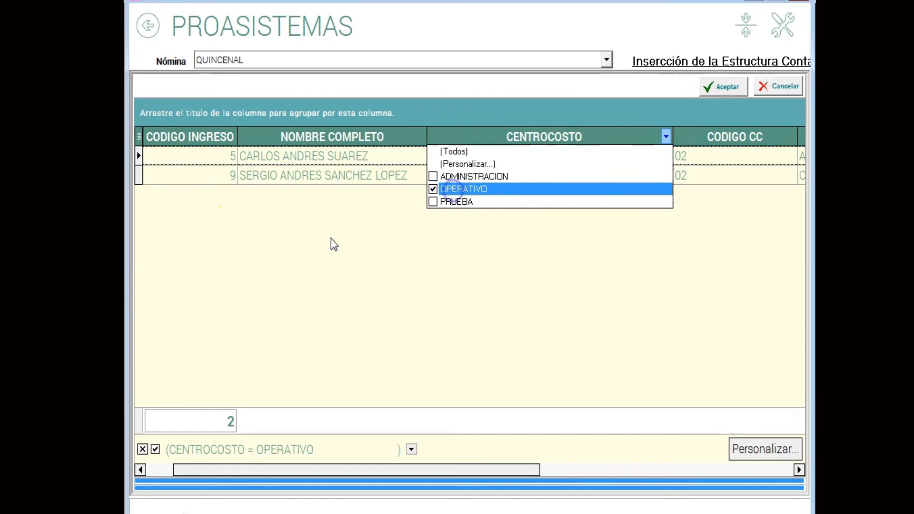
Mark all OPERATIVO employees and insert their SUELDO structure, replacing existing records with the new data.
left_click(332, 156)
right_click(332, 156)
left_click(398, 167)
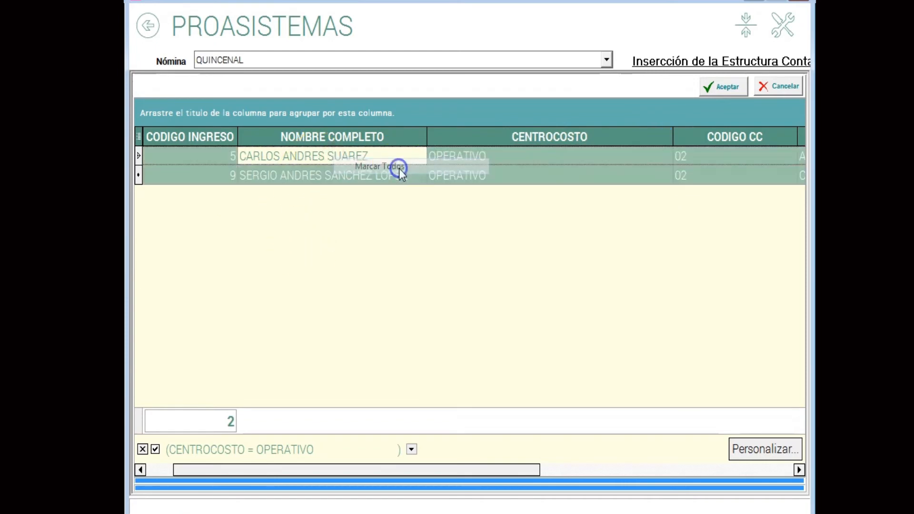
left_click(731, 87)
left_click(489, 159)
left_click(616, 172)
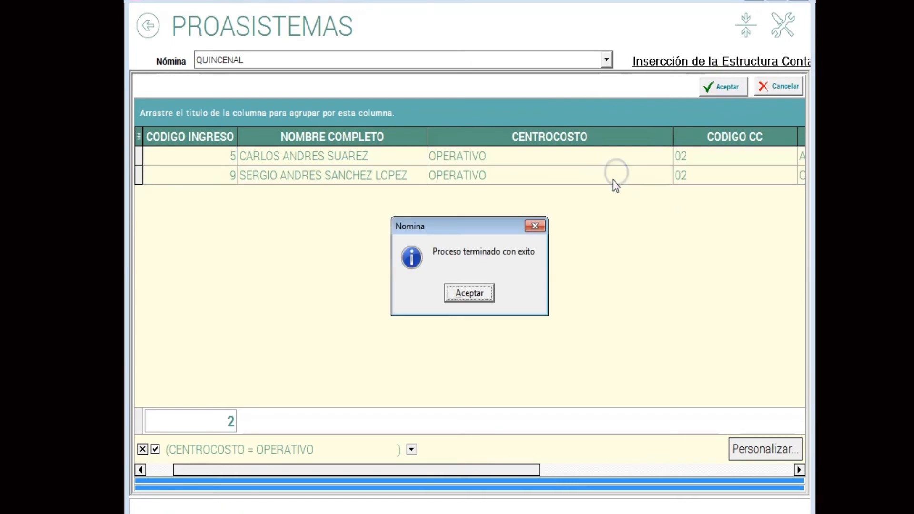
left_click(457, 293)
Narrow the NOMBRE COMPLETO column in the structure grid to compare the SUELDO accounts of the administrative and operative employees.
left_click(465, 157)
left_click(455, 247)
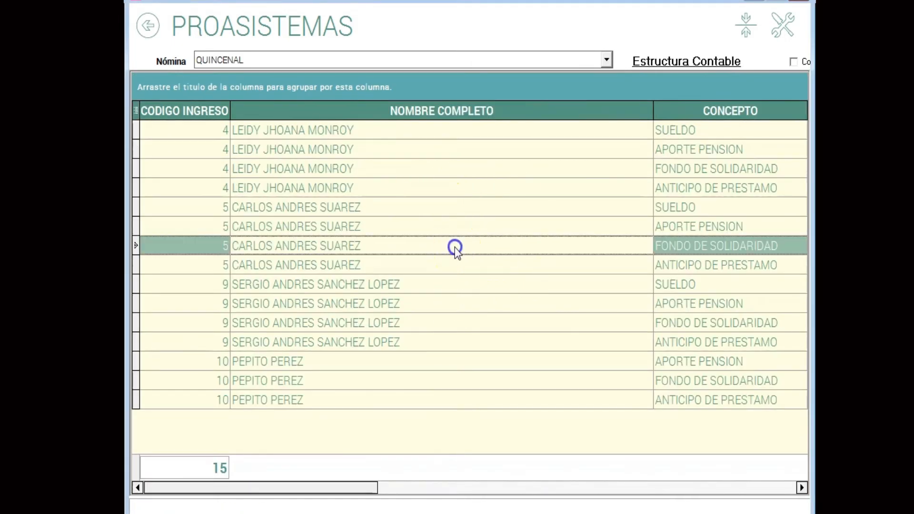
key("Tab")
key("Tab")
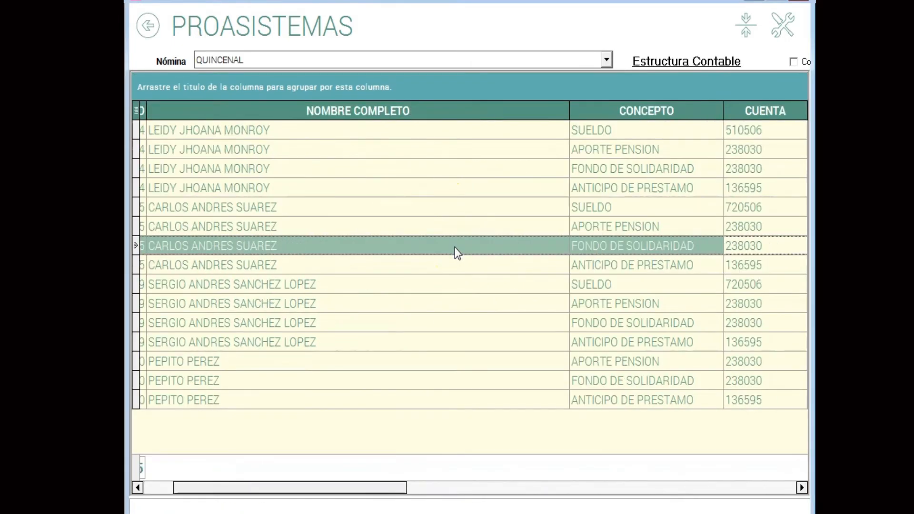
left_click_drag(573, 104, 353, 151)
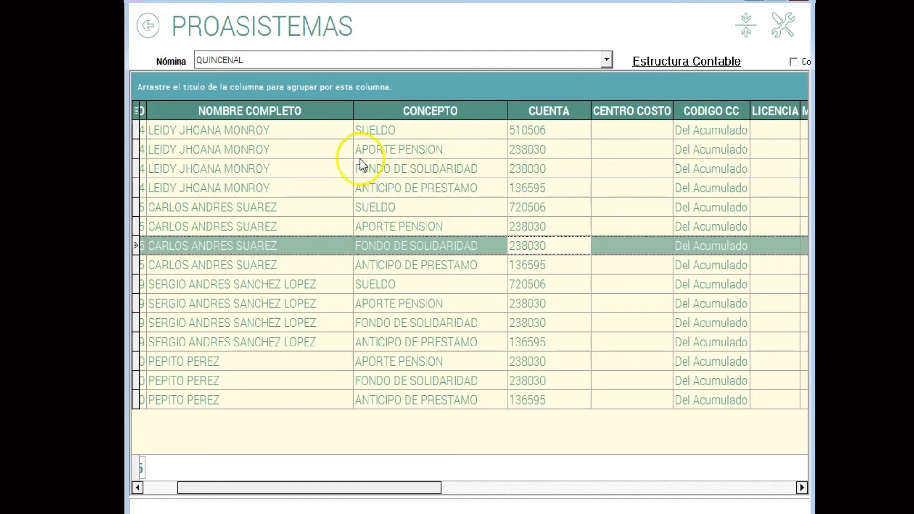
left_click(310, 137)
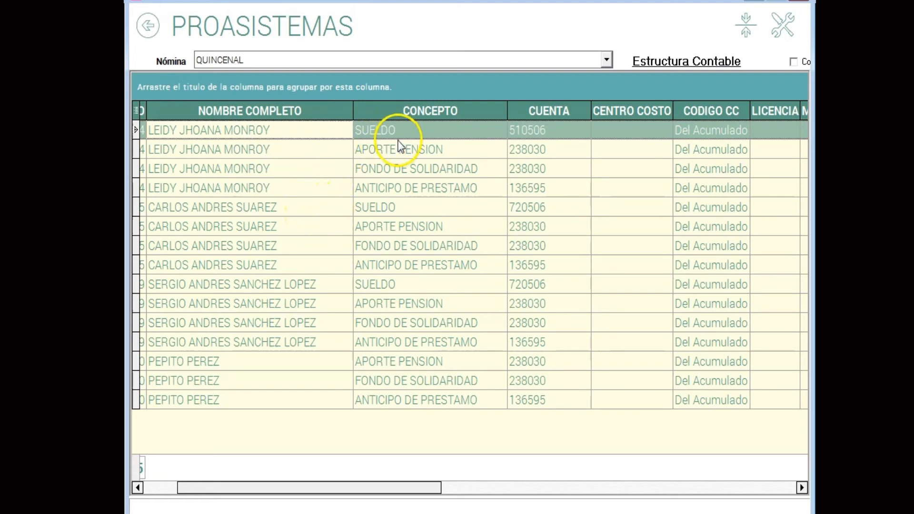
Start copying a structure with Toma el Centro de Costo del Acumulado as cost centre source and the employee with code 4 as origin.
right_click(401, 162)
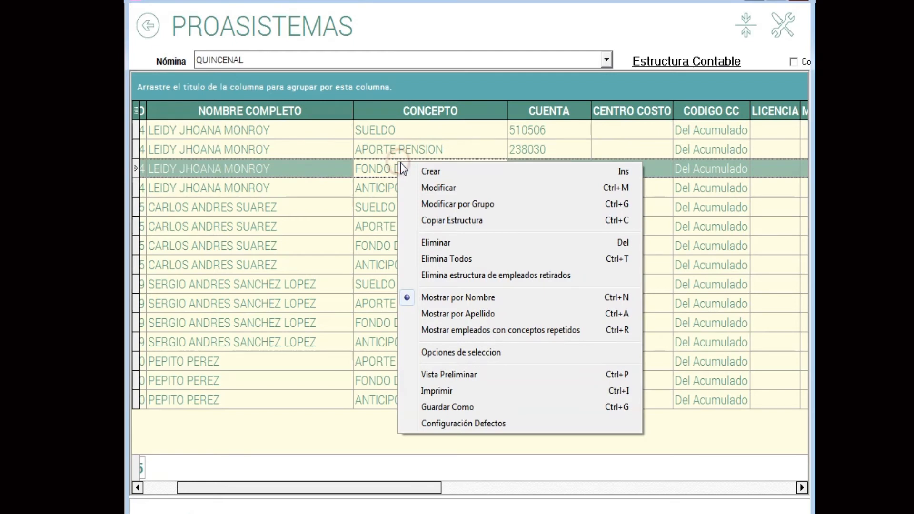
left_click(486, 219)
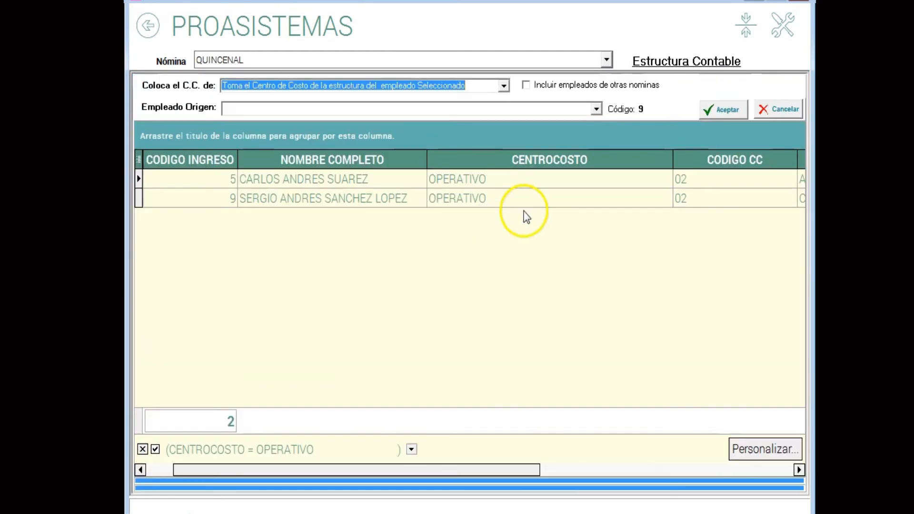
left_click(503, 86)
left_click(347, 130)
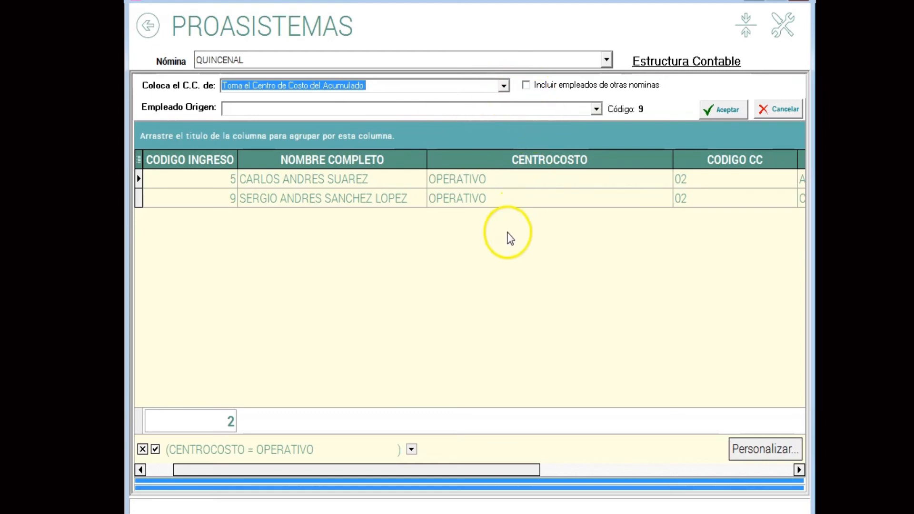
left_click(526, 84)
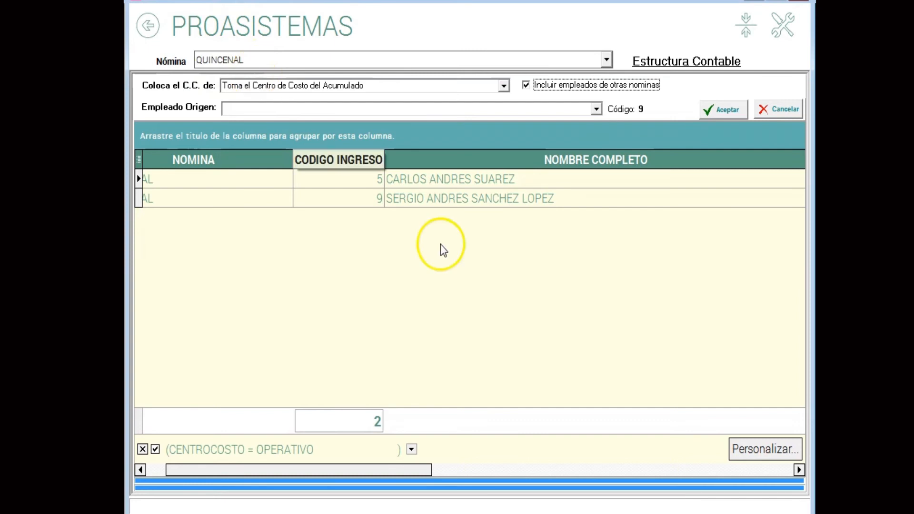
left_click(528, 87)
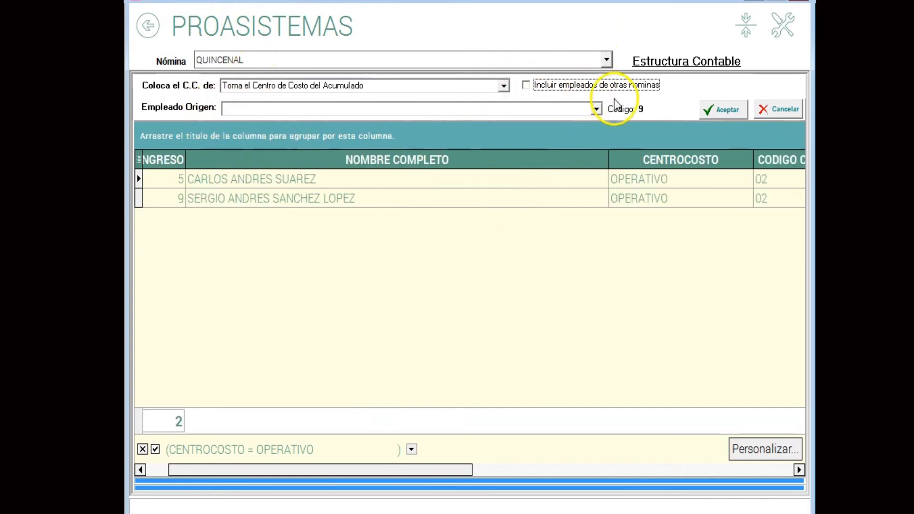
left_click(596, 110)
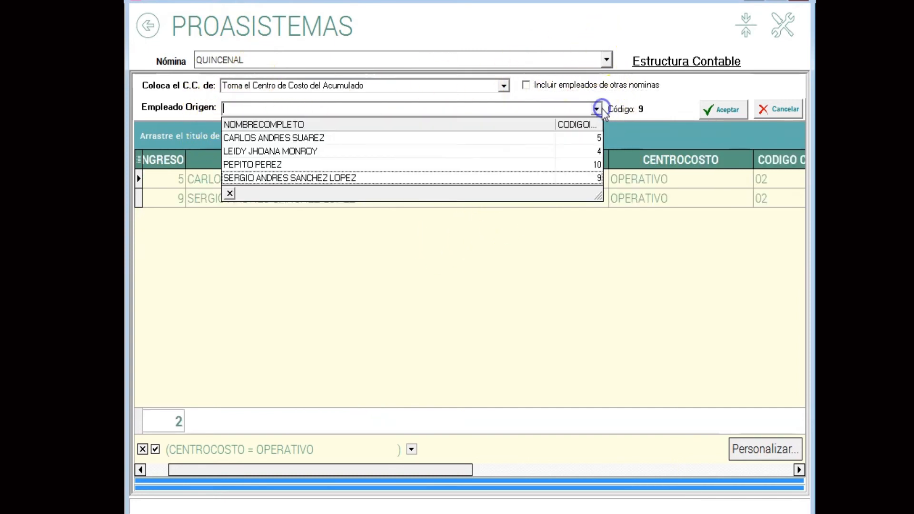
left_click(281, 152)
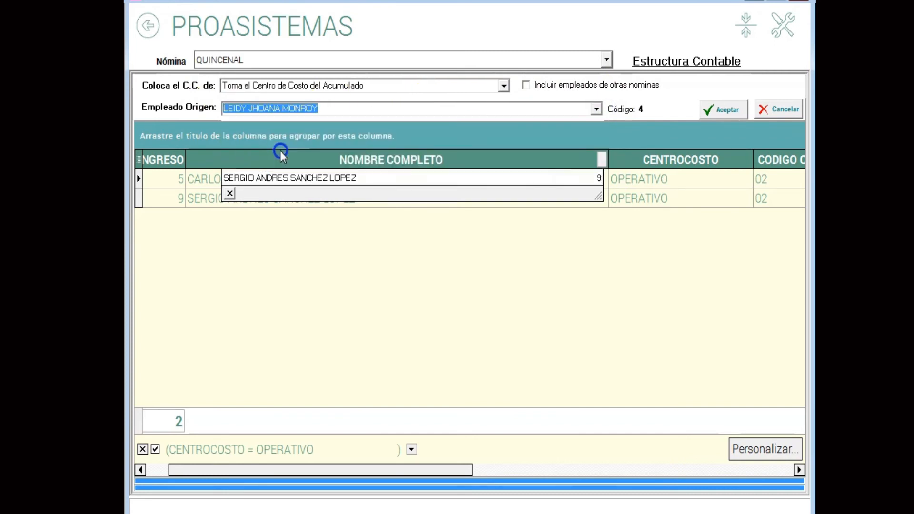
Replace the OPERATIVO cost centre filter on the target employees with PRUEBA.
left_click(743, 158)
left_click(628, 173)
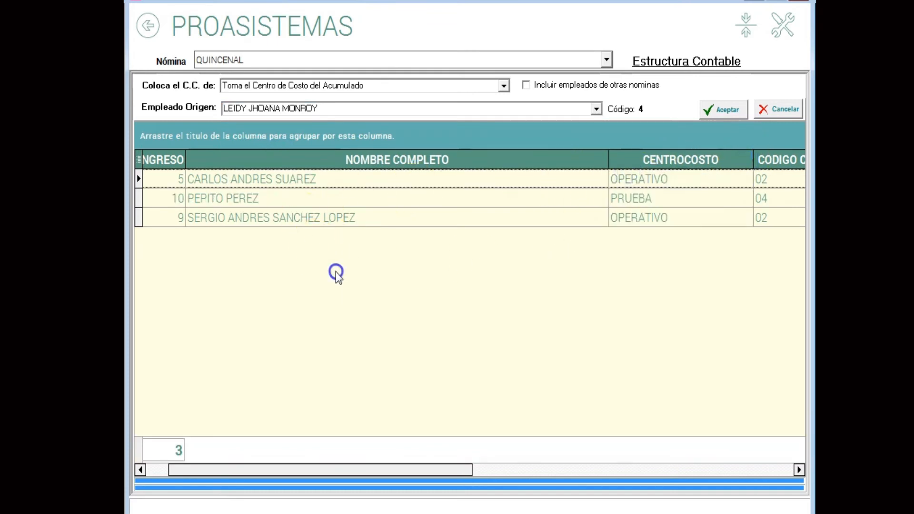
left_click(746, 159)
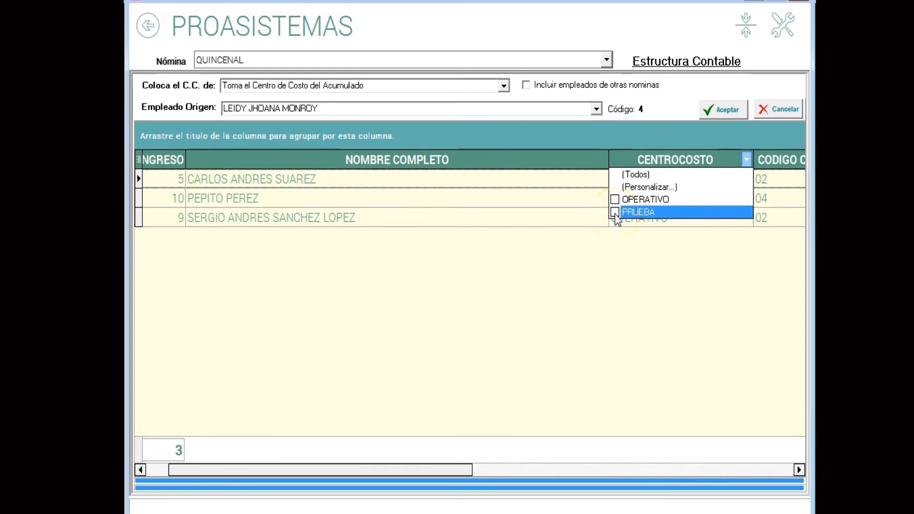
left_click(615, 212)
left_click(374, 231)
Mark the PRUEBA employee as the target and accept and confirm the structure copy.
left_click(256, 183)
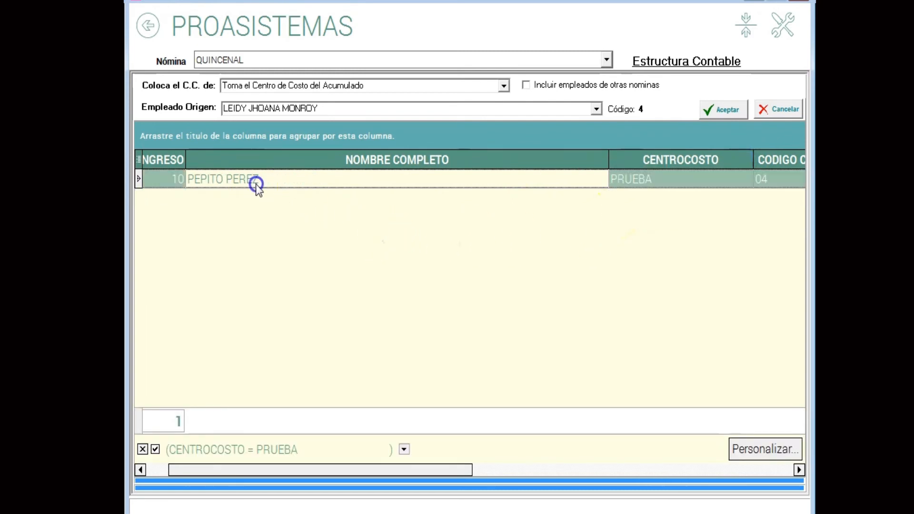
right_click(415, 226)
left_click(450, 235)
left_click(711, 109)
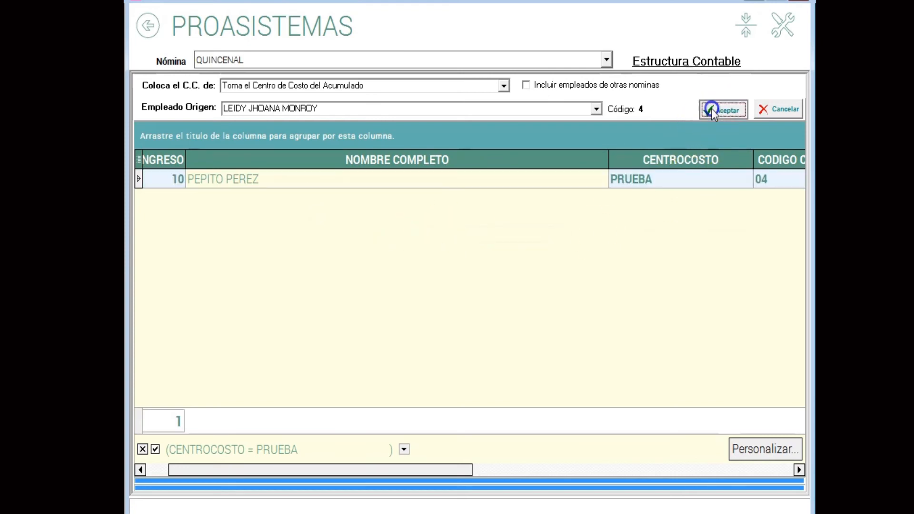
left_click(619, 195)
left_click(475, 293)
left_click(445, 228)
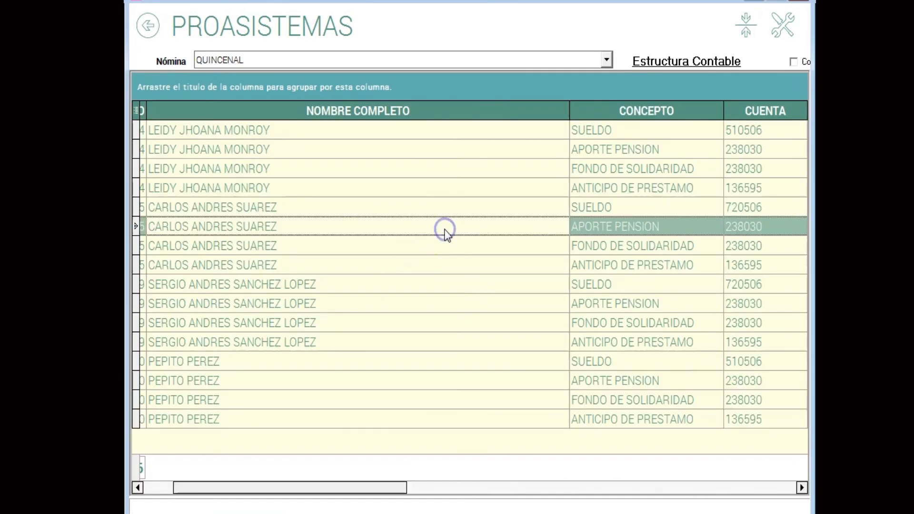
Narrow the NOMBRE COMPLETO column and compare the concepts and accounts assigned to each employee in the structure grid.
left_click(279, 131)
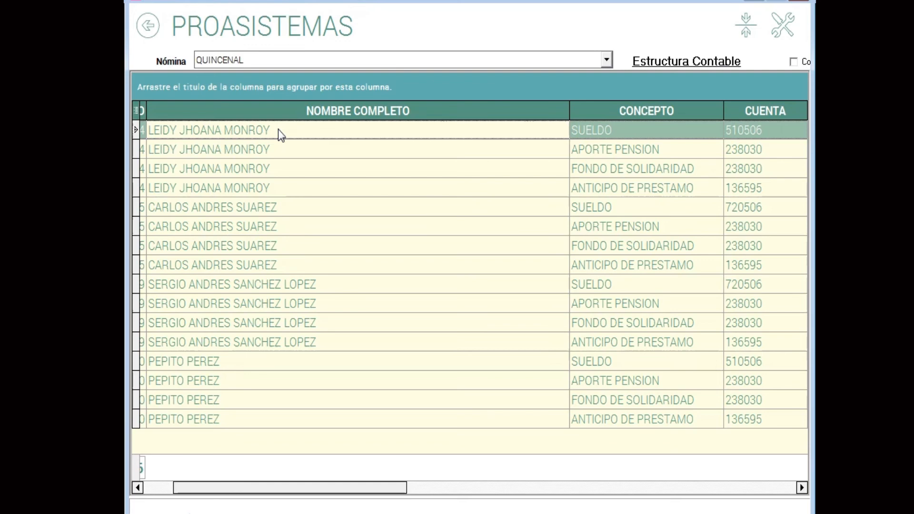
left_click(342, 245)
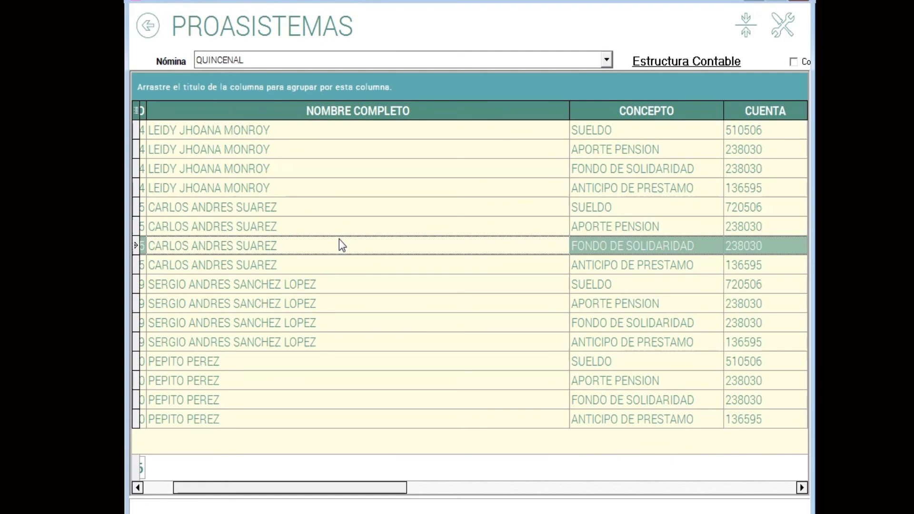
left_click(657, 224)
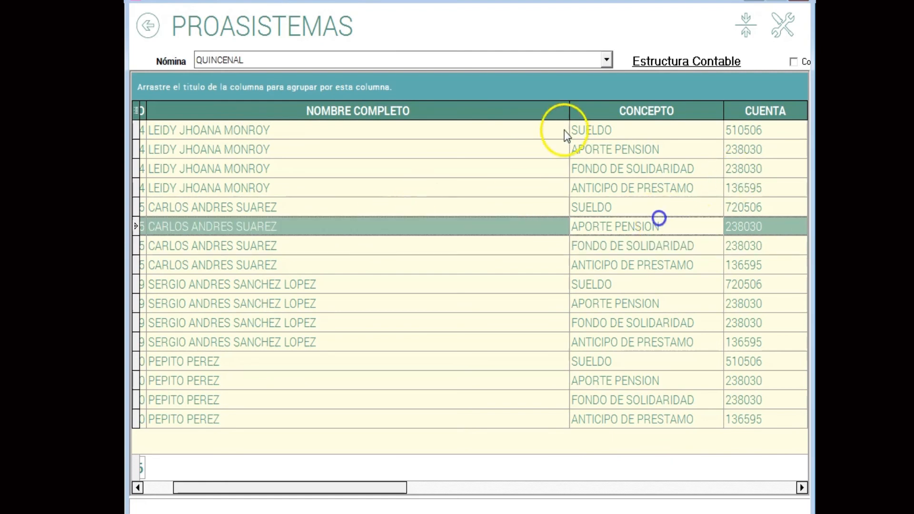
left_click_drag(570, 110, 417, 177)
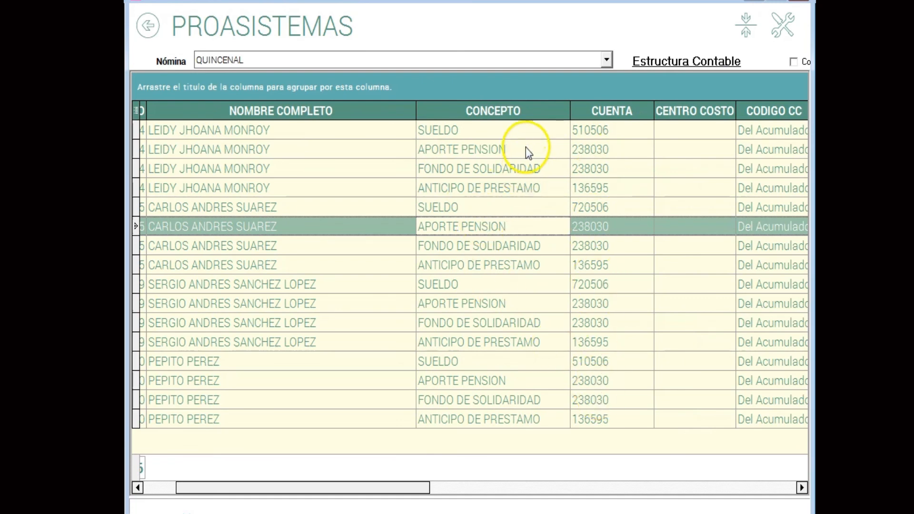
left_click(527, 130)
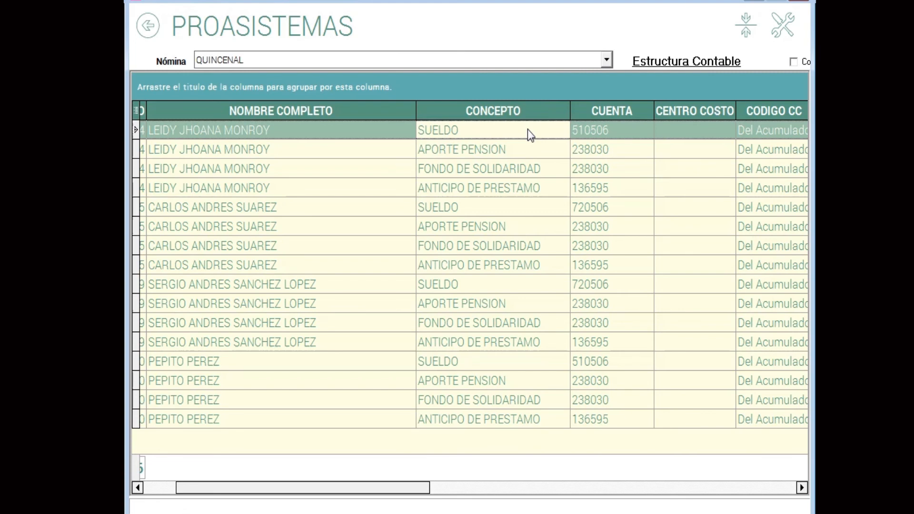
left_click(511, 152)
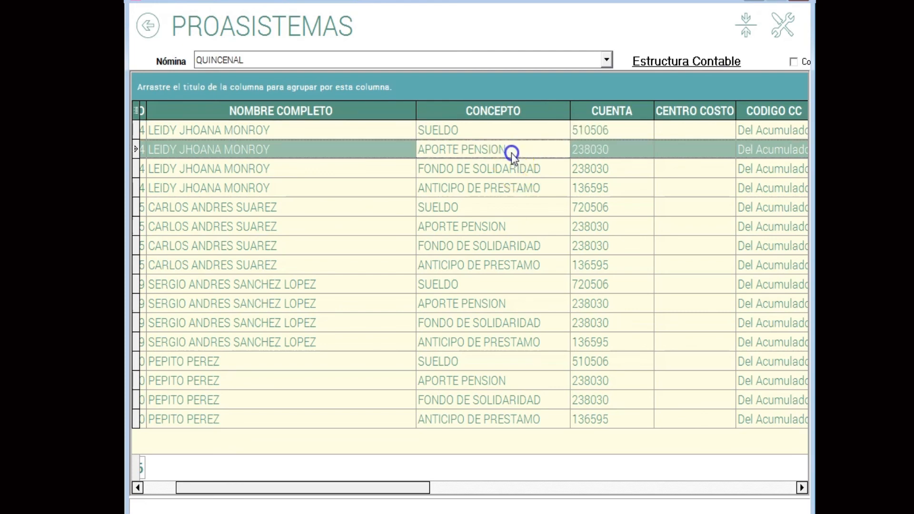
left_click(579, 140)
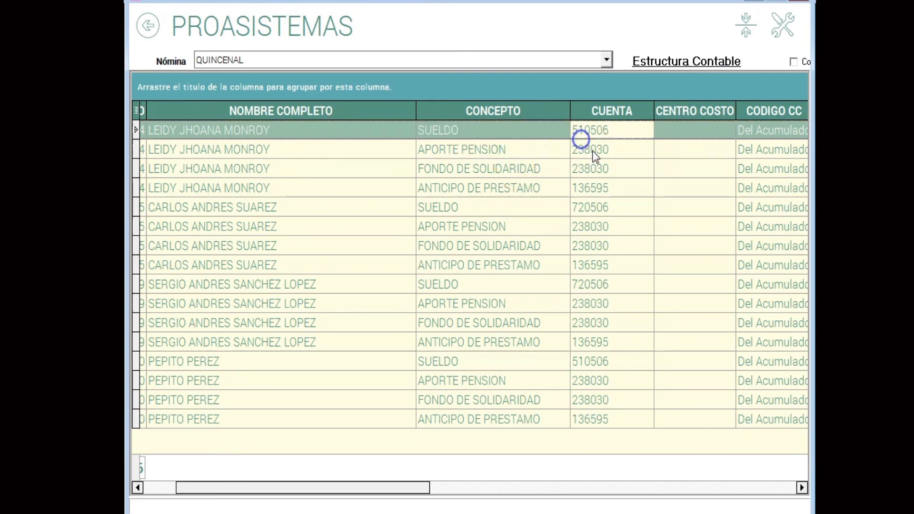
left_click(594, 150)
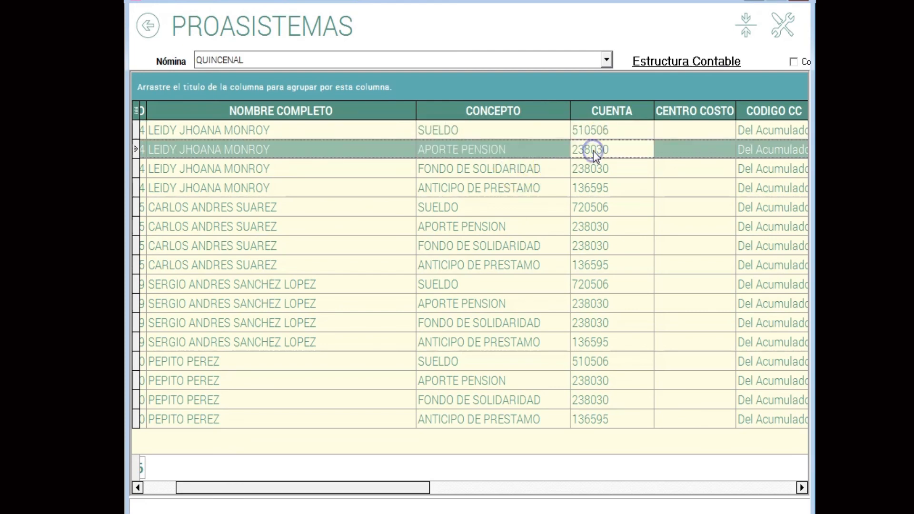
left_click(585, 190)
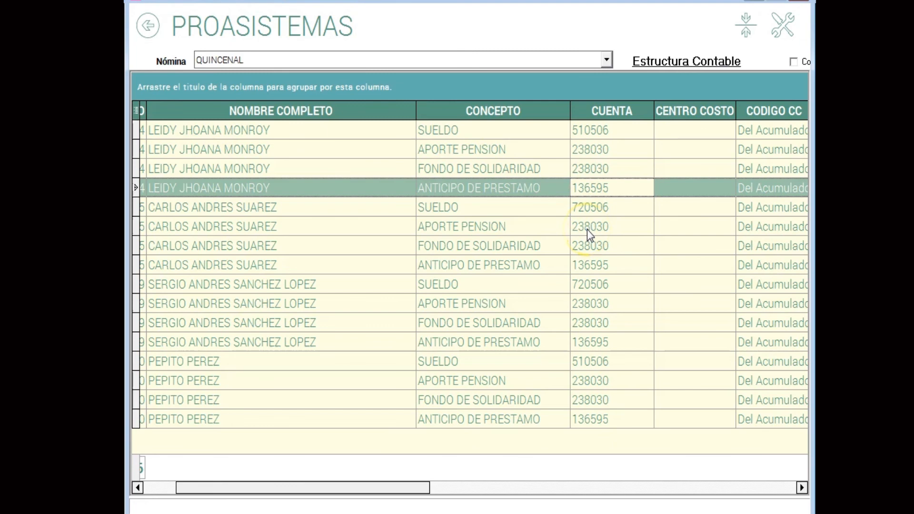
Open the form for creating structure entries, review its full concept list, and return to the Contabilizar options without inserting anything.
left_click(486, 168)
right_click(506, 169)
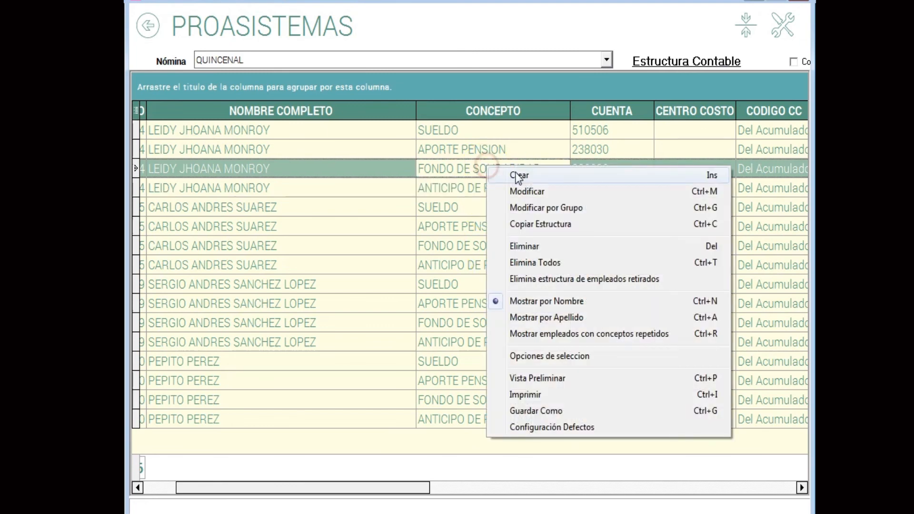
left_click(518, 175)
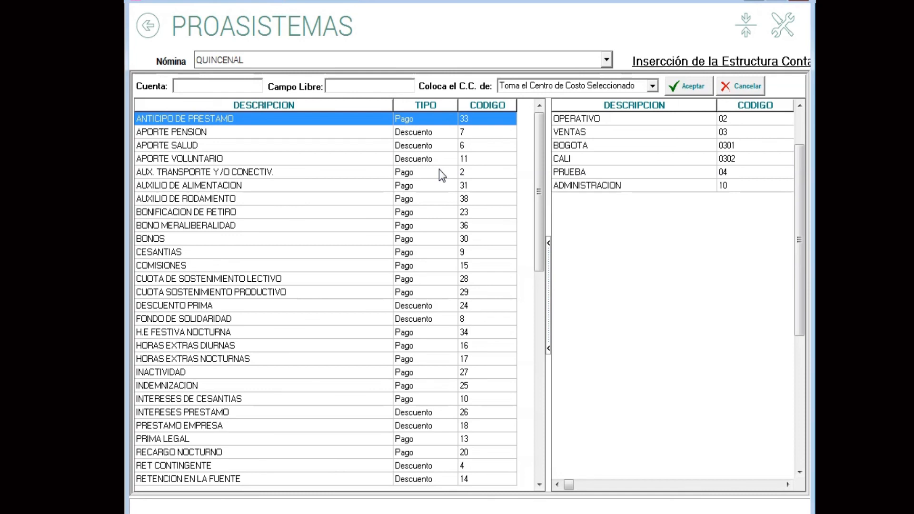
scroll(246, 170, "down", 5)
scroll(246, 169, "down", 13)
scroll(246, 170, "down", 9)
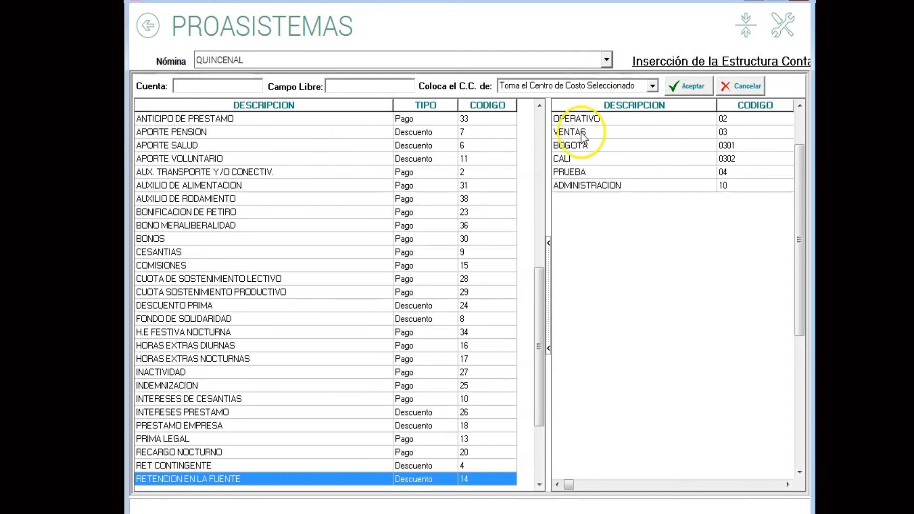
left_click(146, 25)
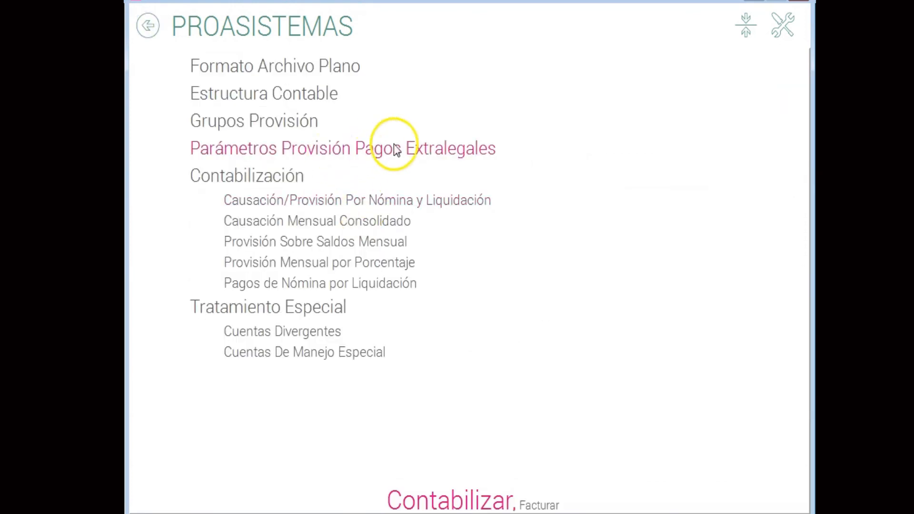